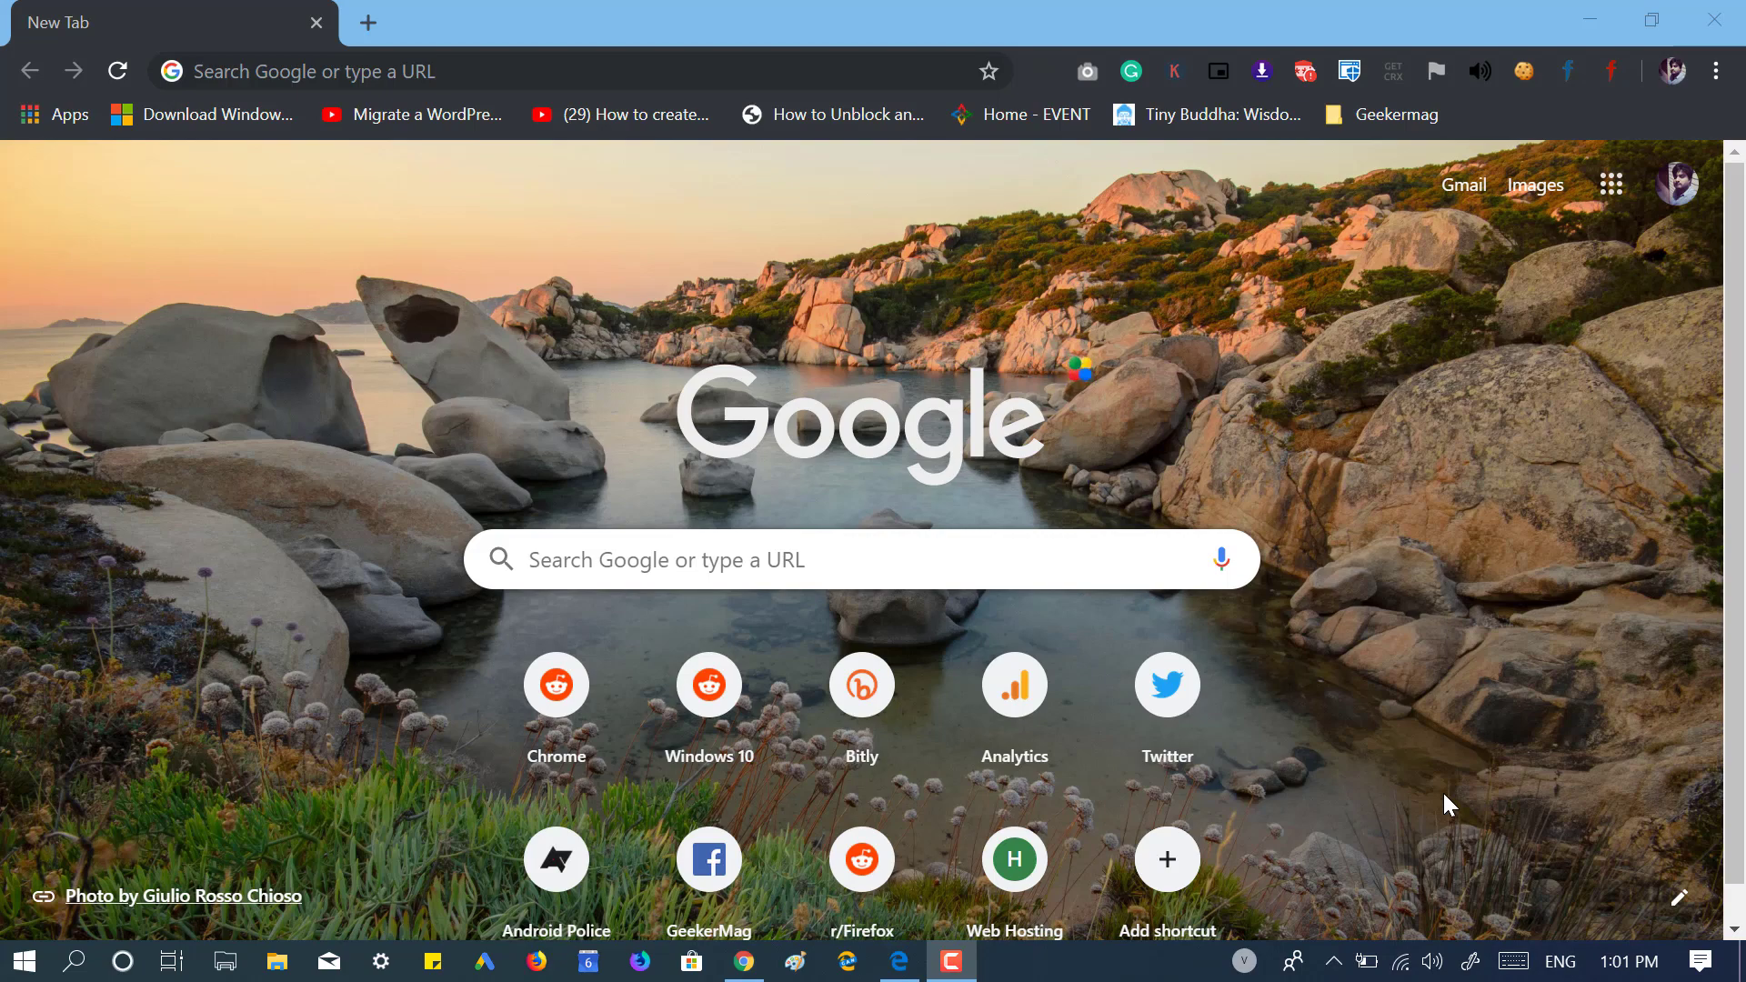
Go to outlook.com from Chrome's address bar using the 'out' autocomplete.
left_click(518, 66)
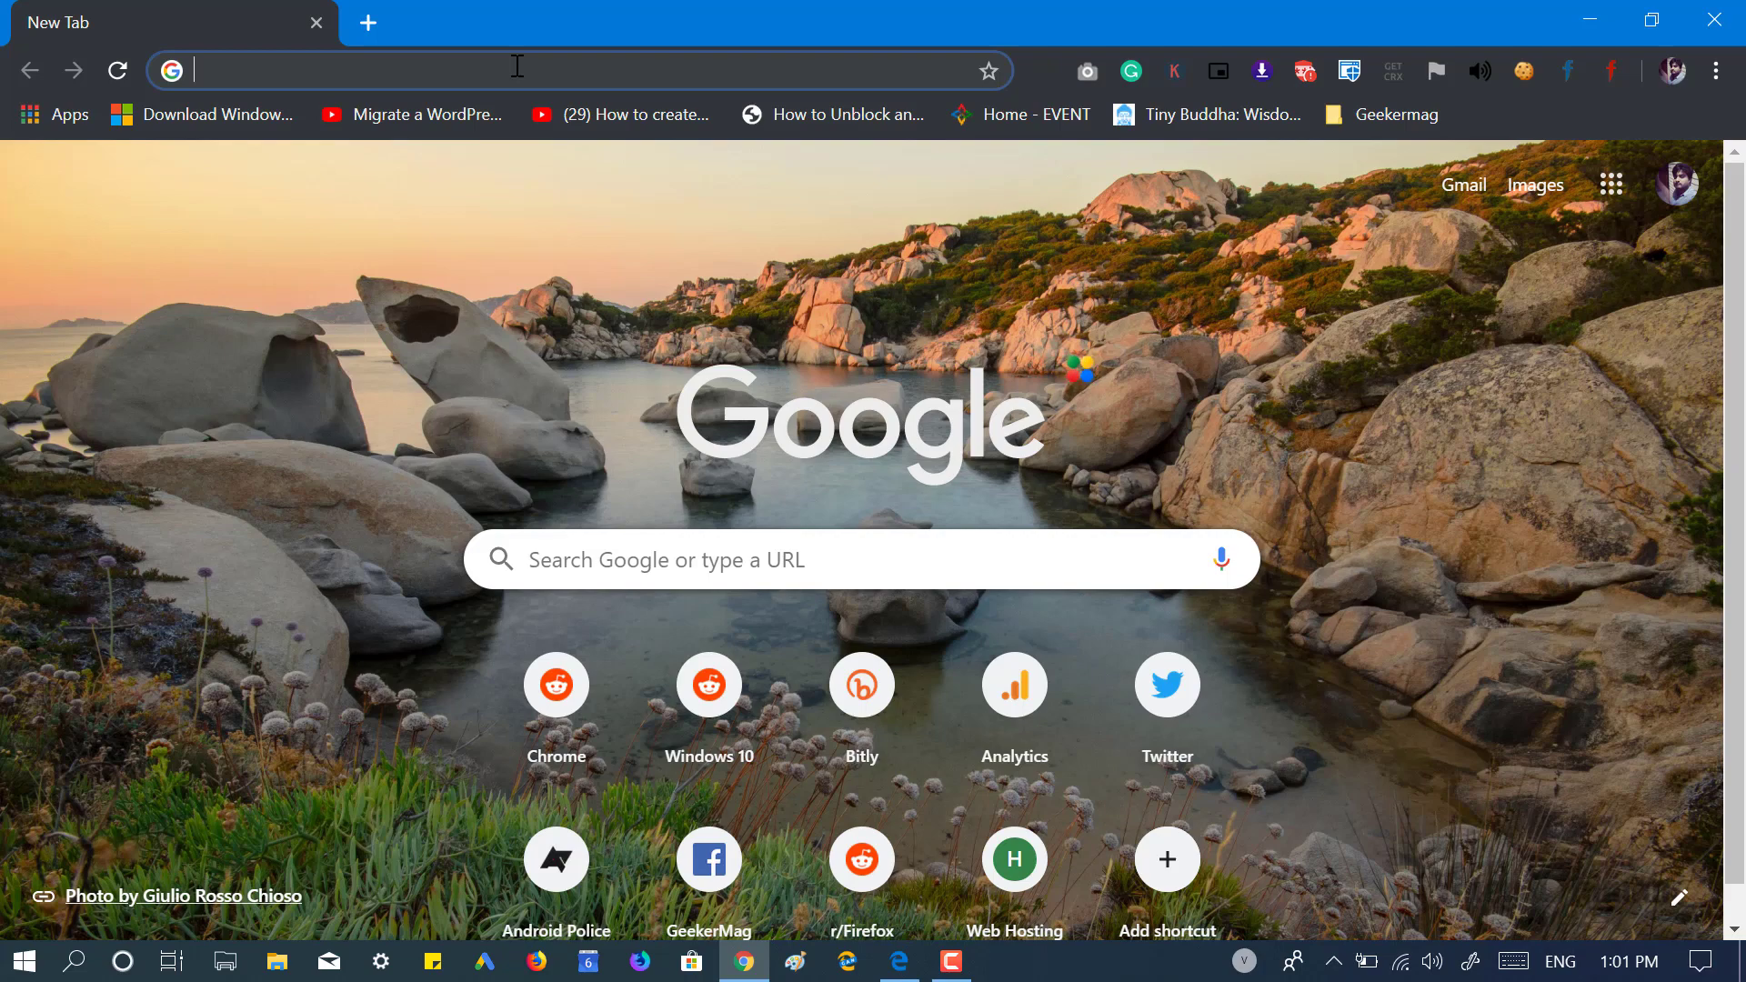
type("out")
key("Return")
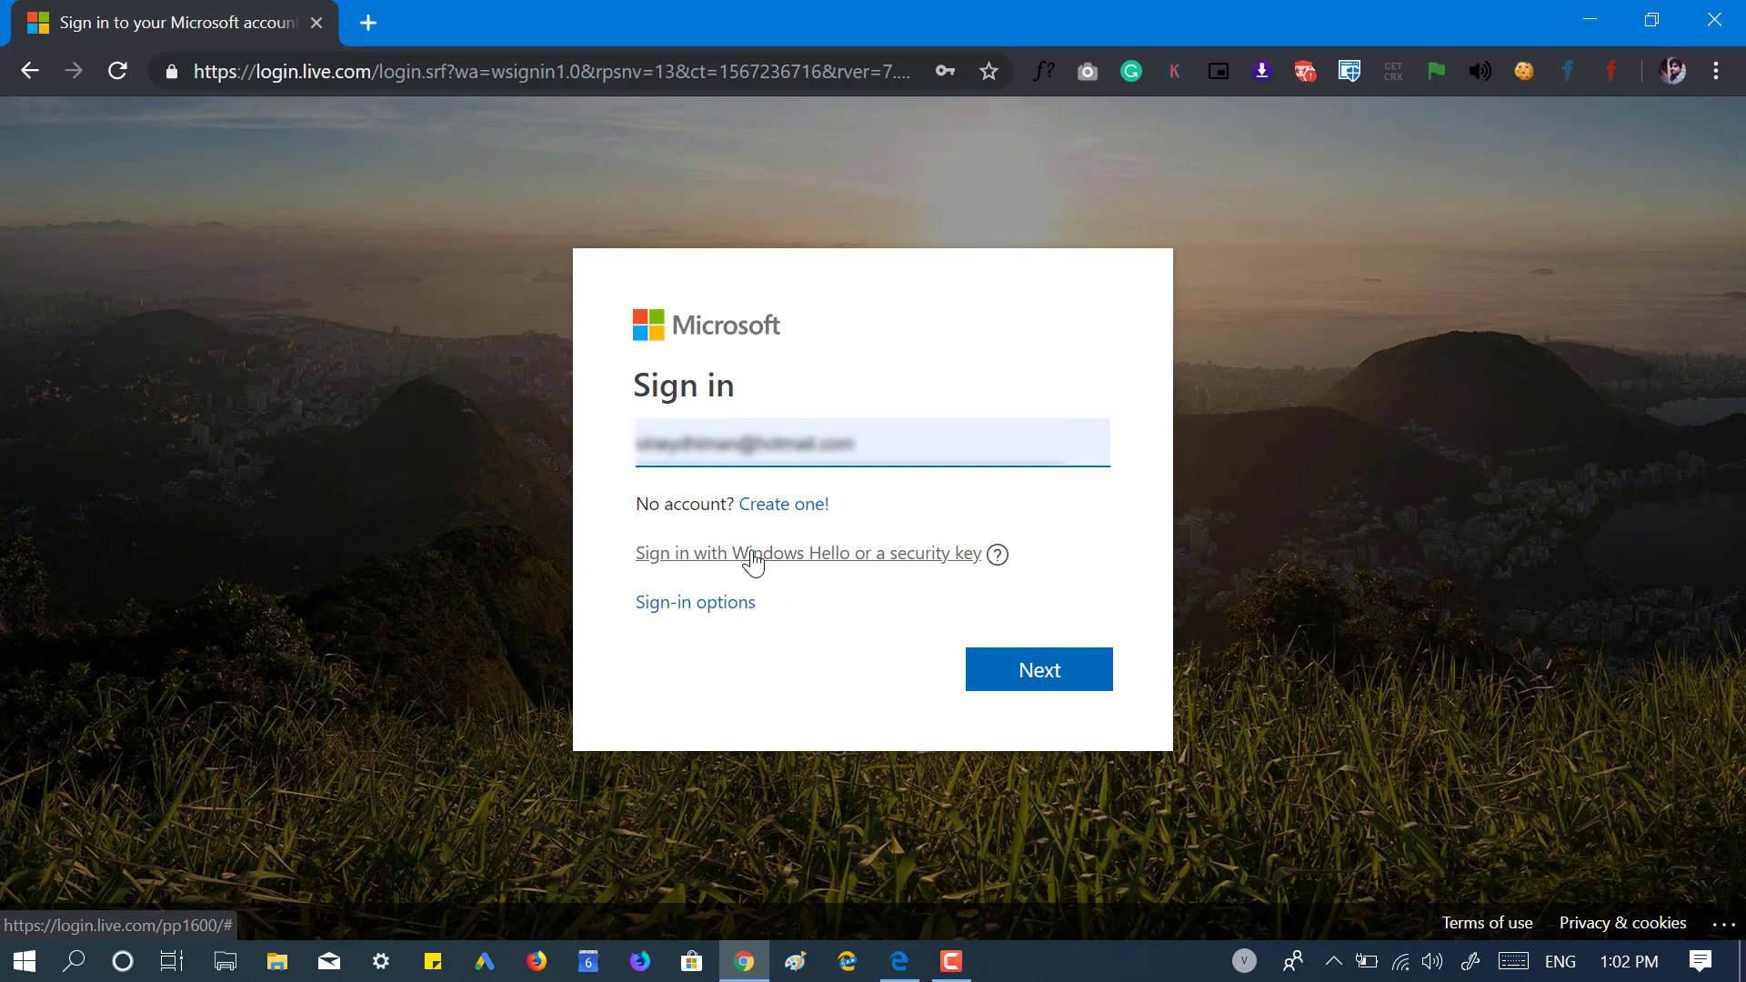
Sign in with Windows Hello and scroll the folder pane to the Groups section.
left_click(752, 555)
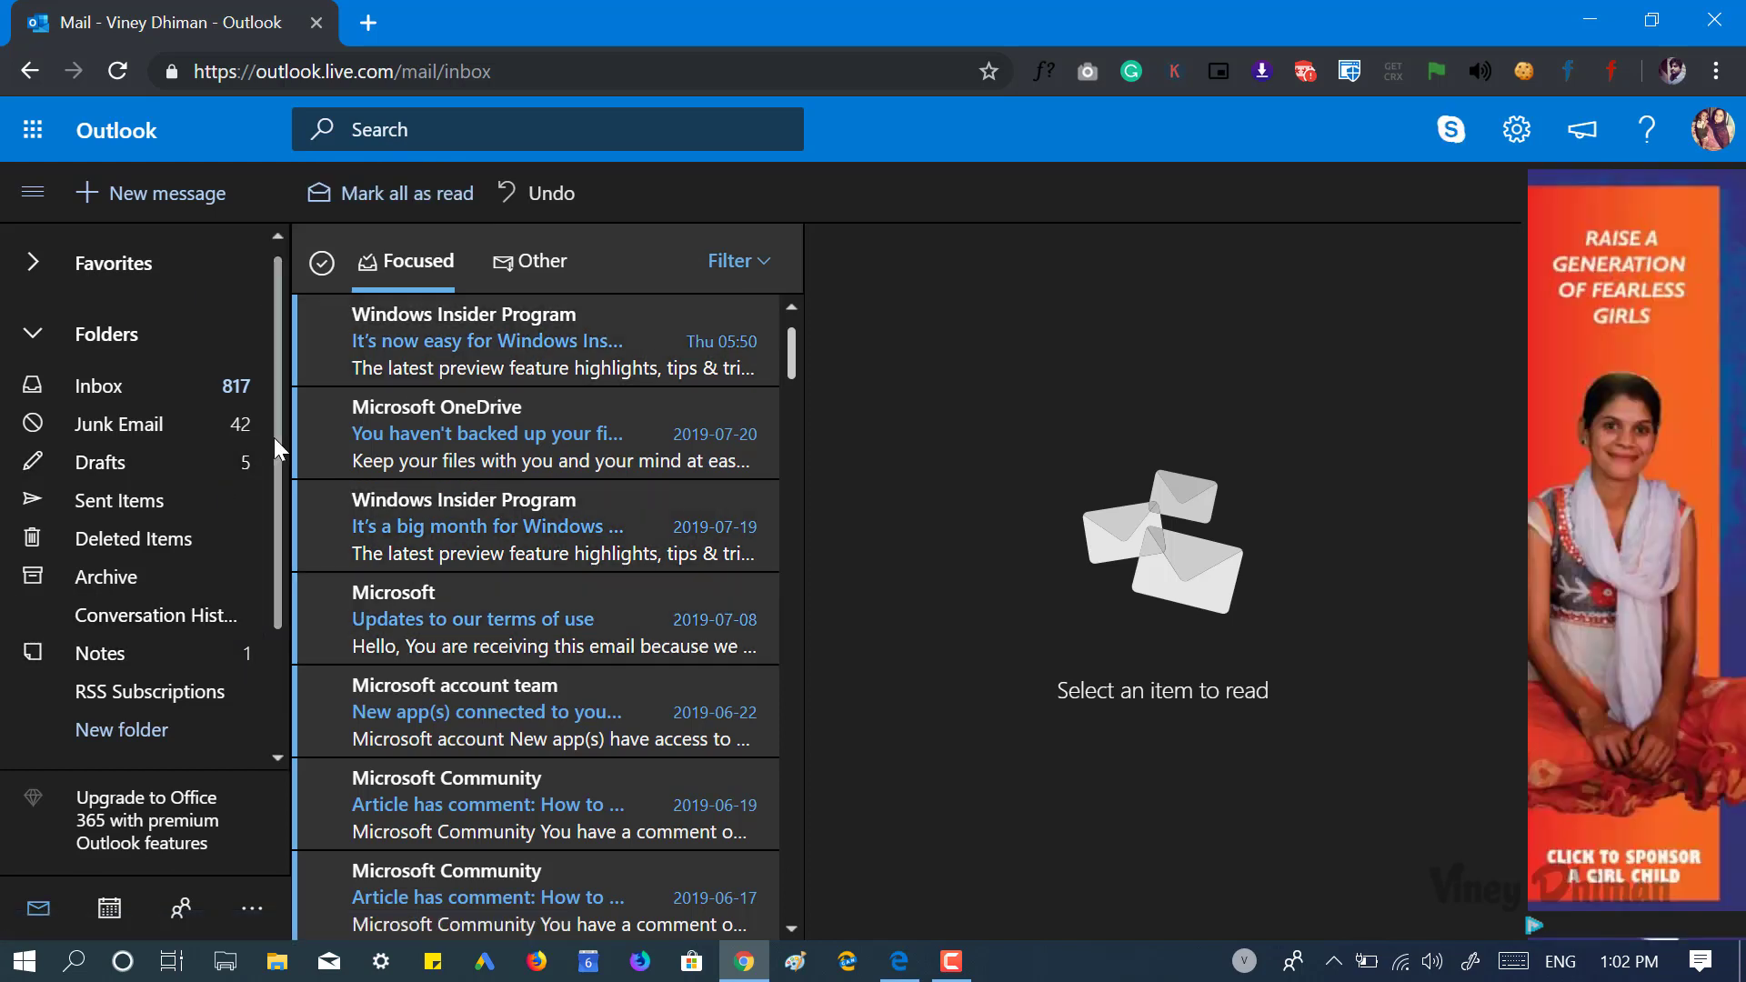
left_click_drag(274, 438, 275, 545)
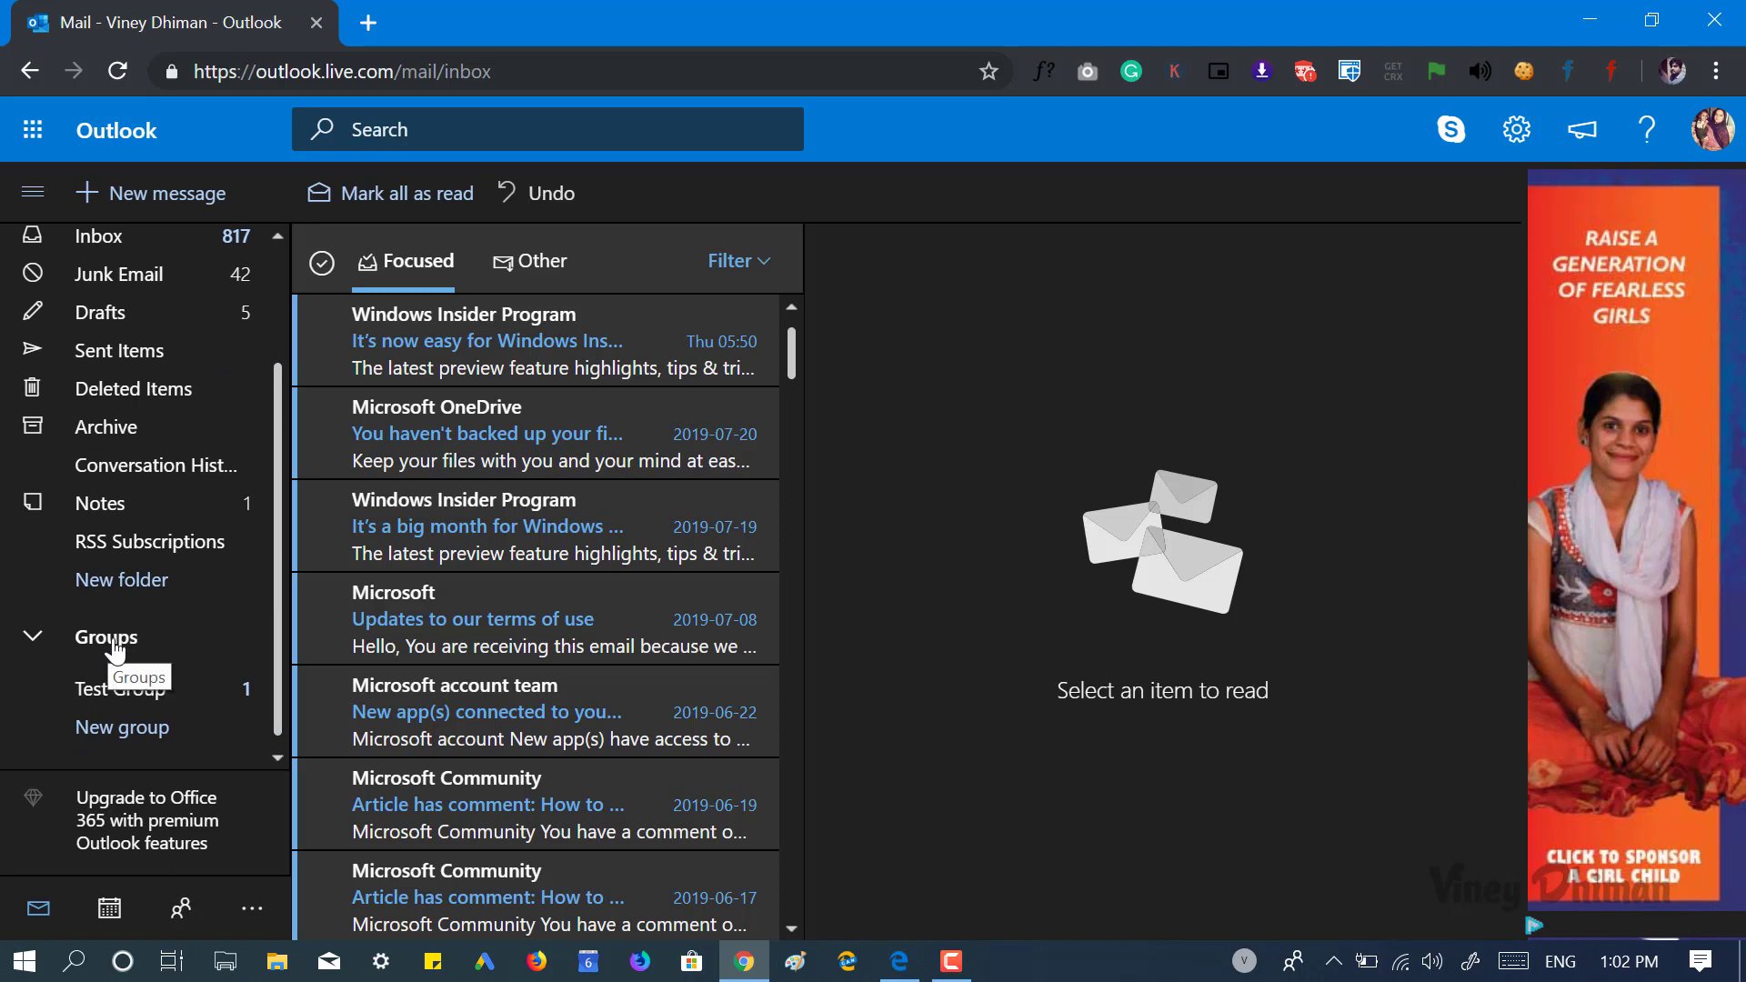
Start a new group and name it 'Geekermag Groups'.
left_click(116, 732)
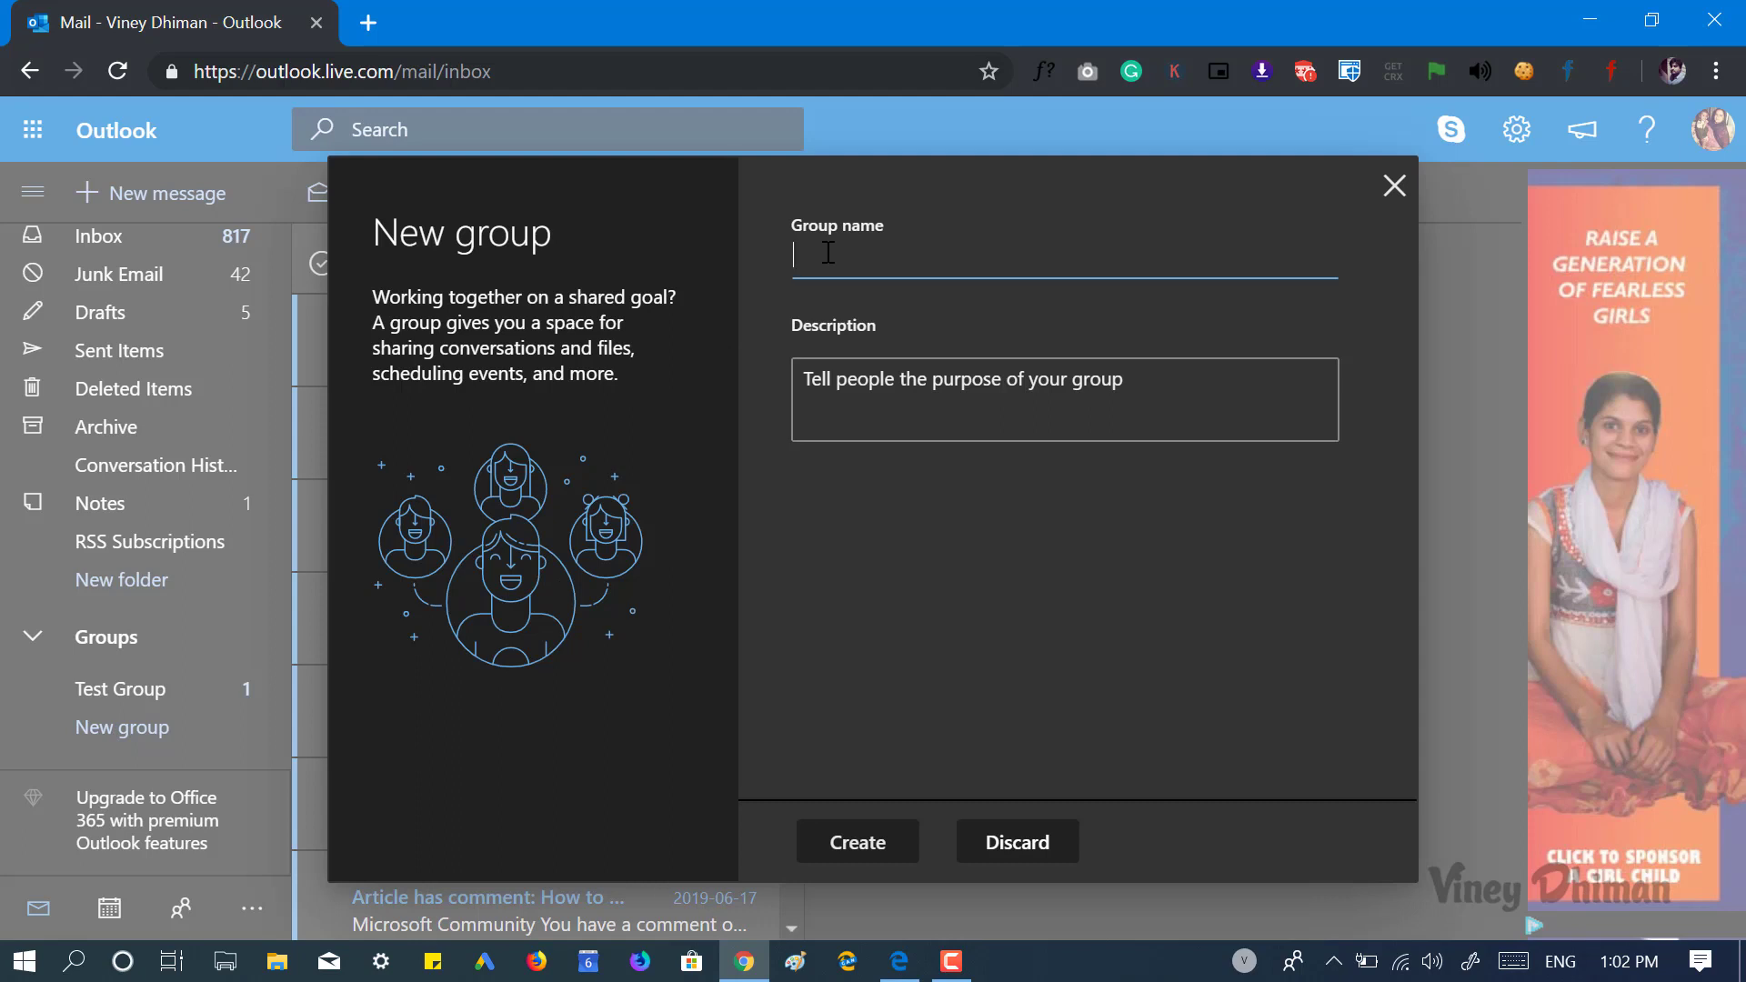
type("G")
key("BackSpace")
type("Geekeme")
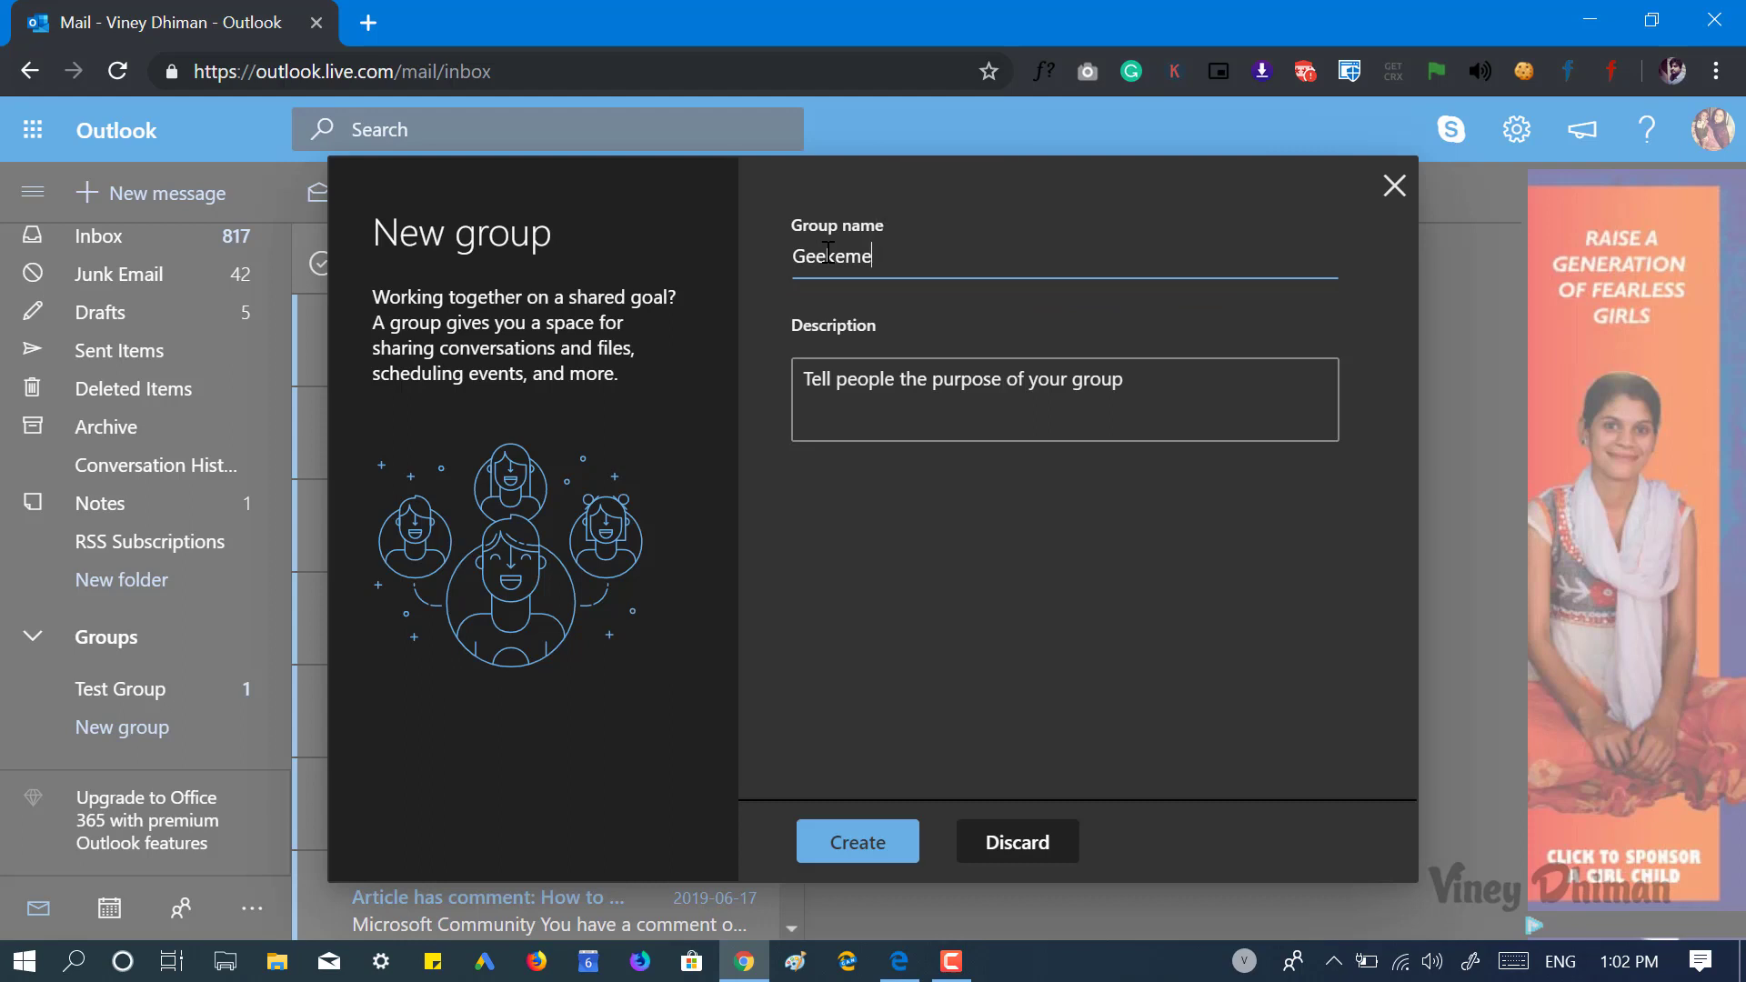
key("BackSpace")
key("BackSpace")
type("rmag Groups")
Describe the group as being for all the team members of Geekermag.com.
left_click(846, 378)
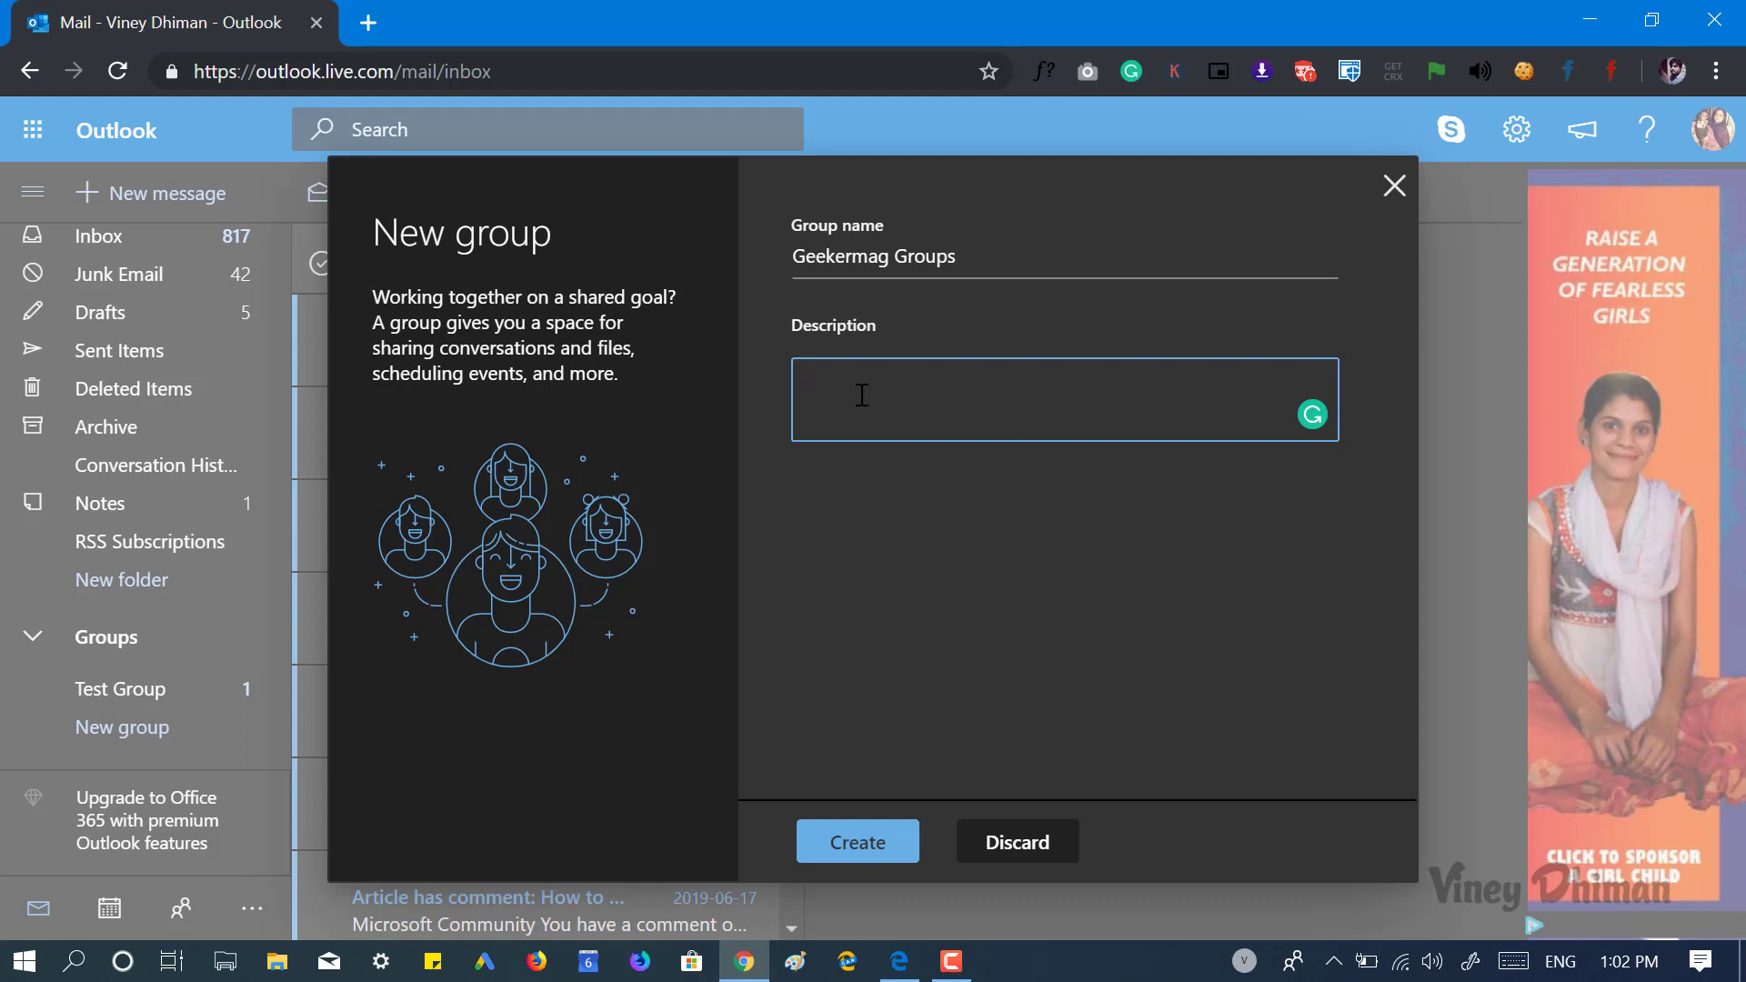
type("FGroups for")
key("BackSpace")
key("BackSpace")
key("BackSpace")
key("BackSpace")
type("for all the team members of Geekermag.com")
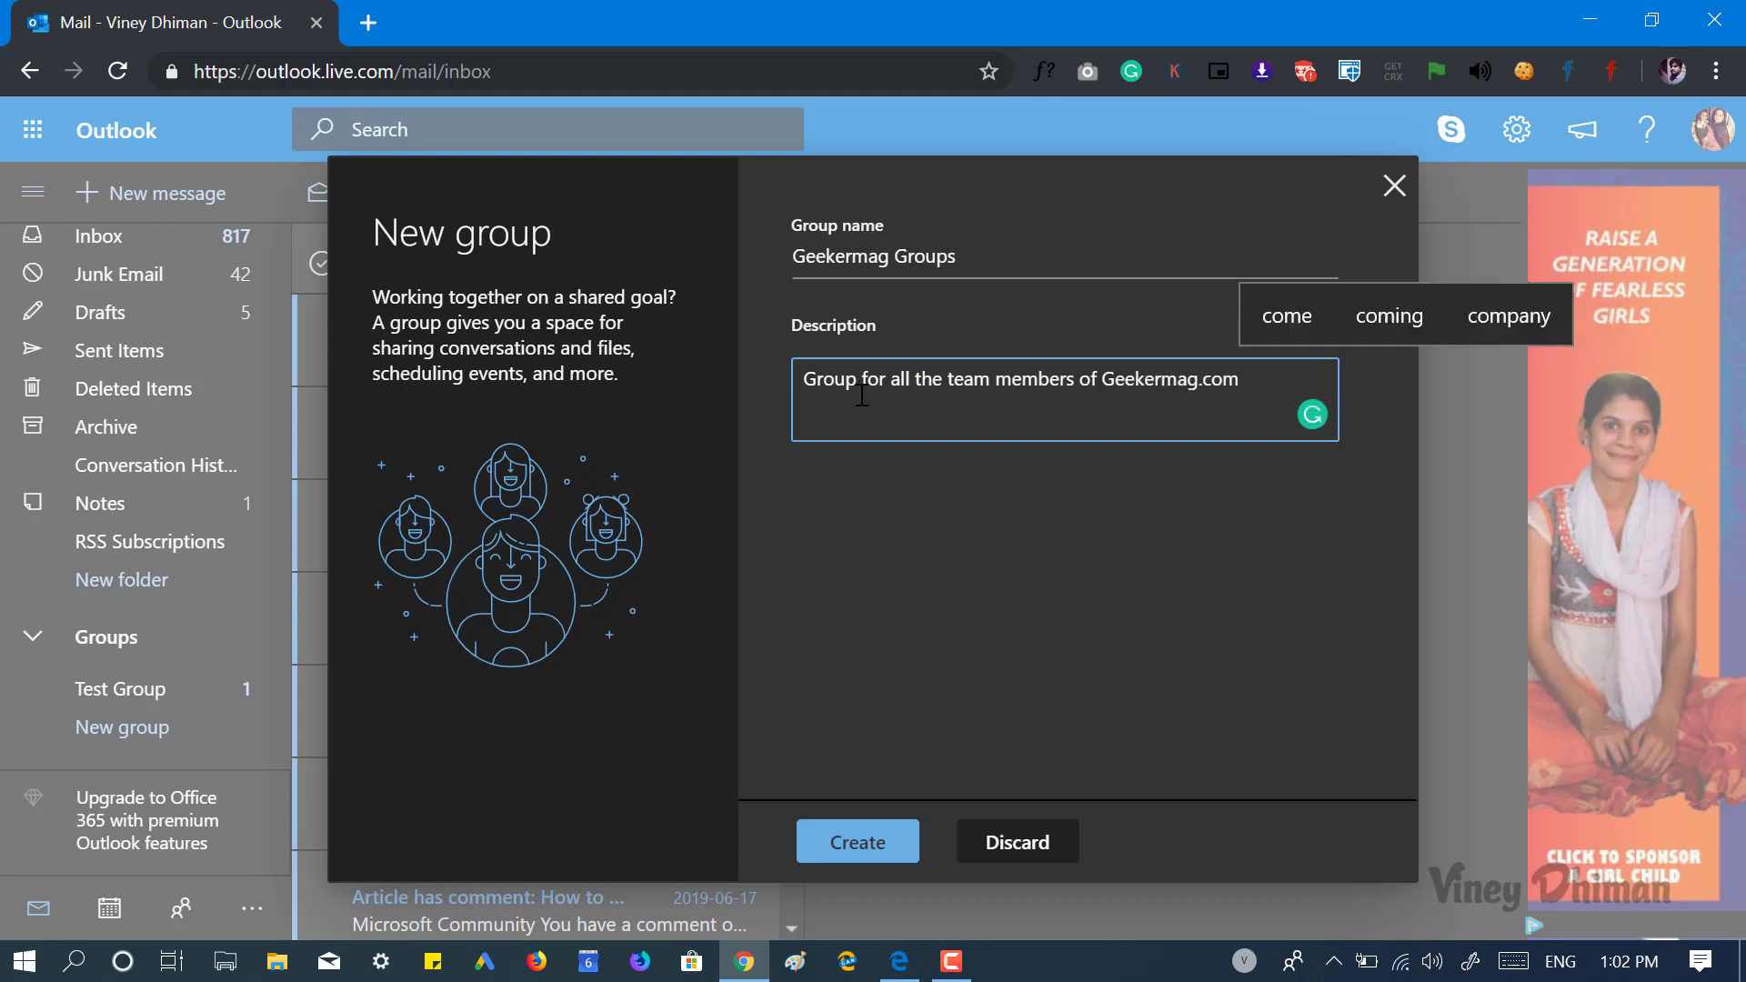
left_click(854, 553)
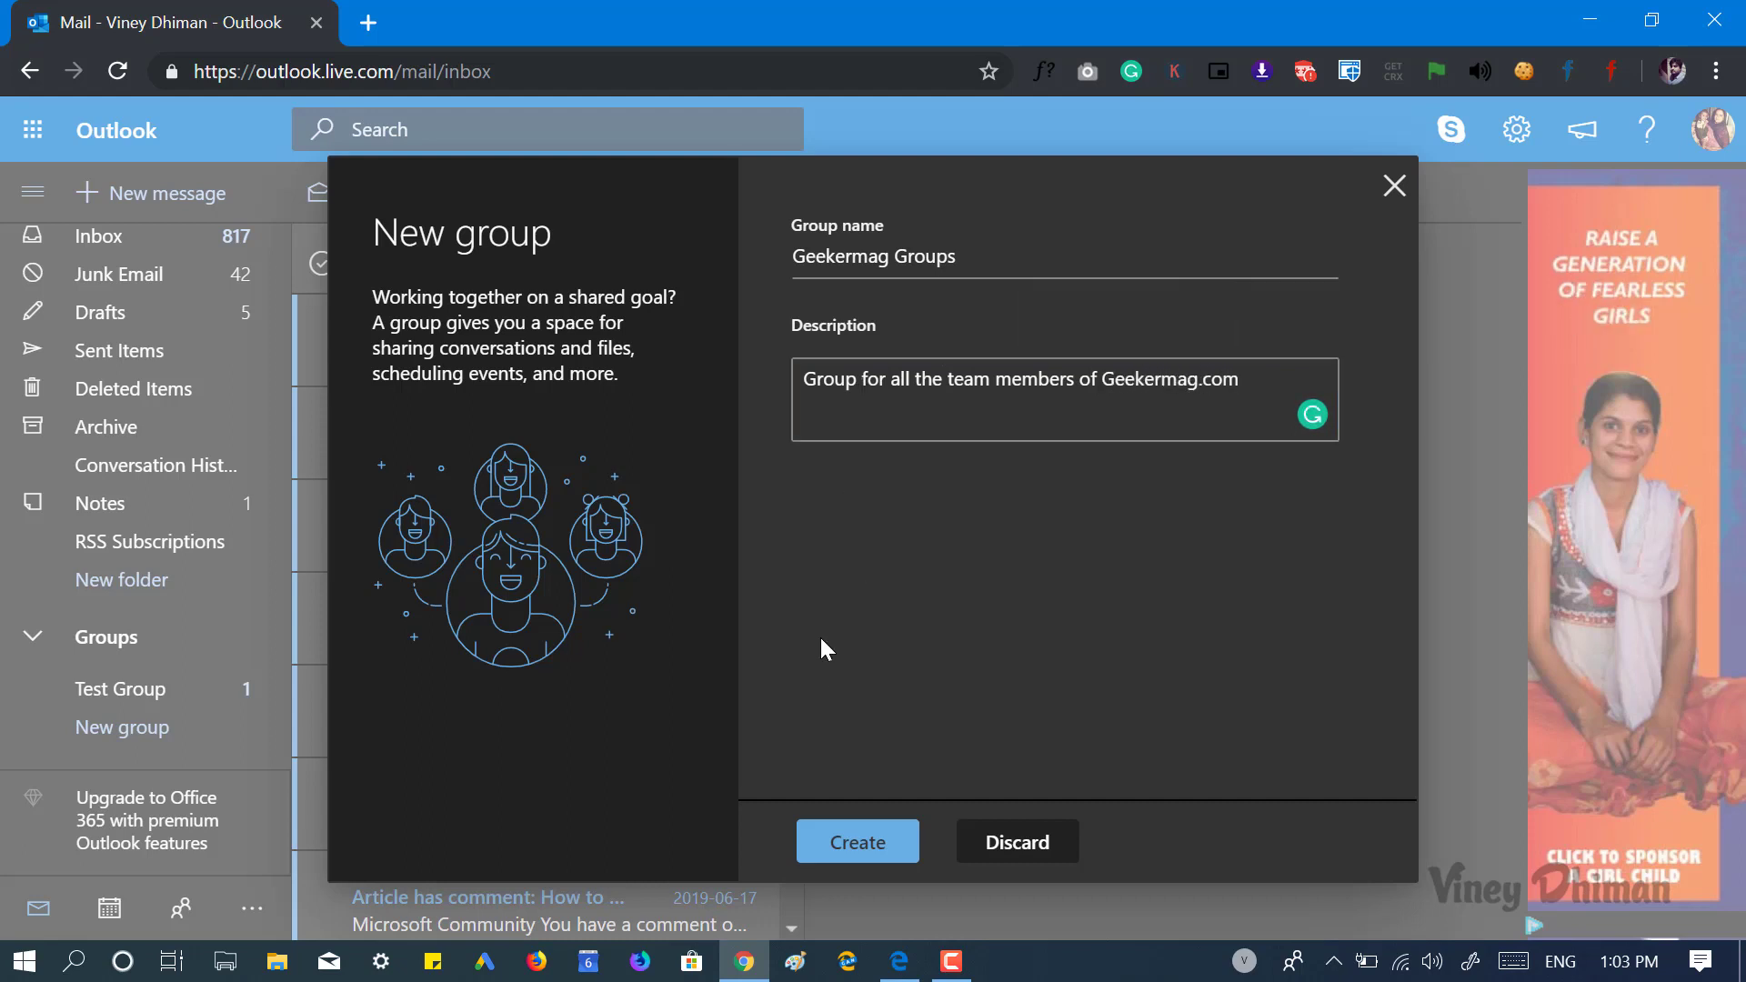
Create the group and add the contacts found by 'viney' and 'geek' as members.
left_click(846, 844)
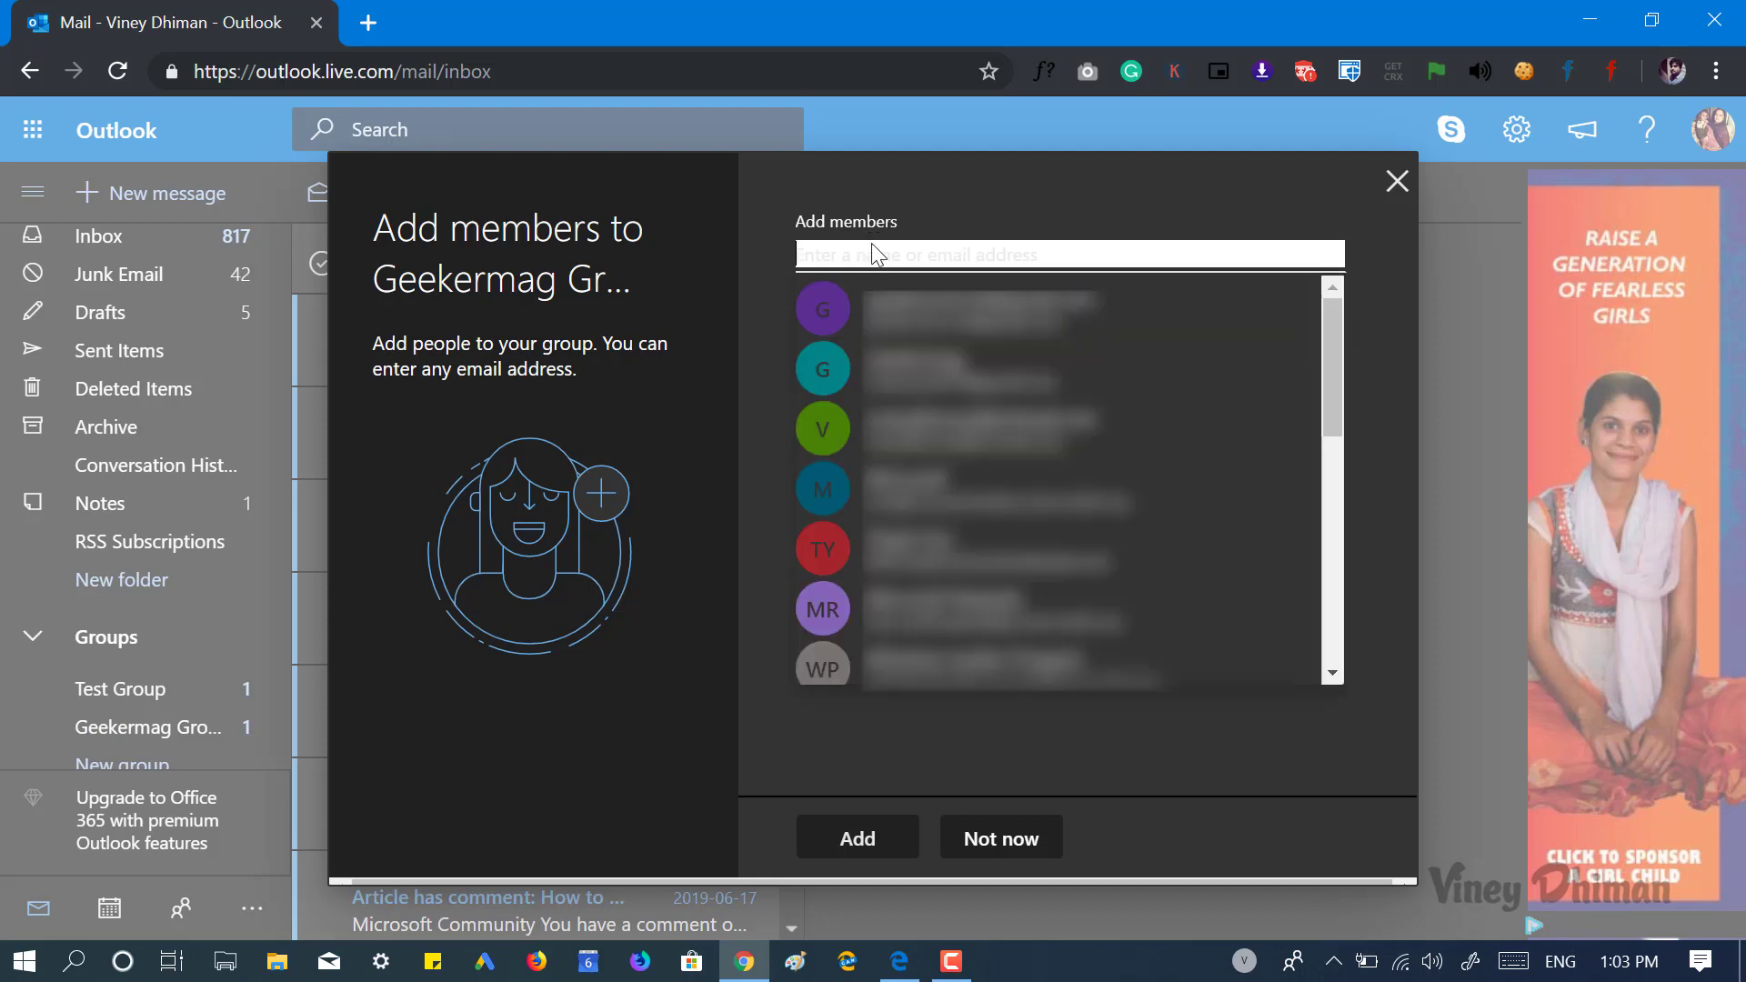
type("viney")
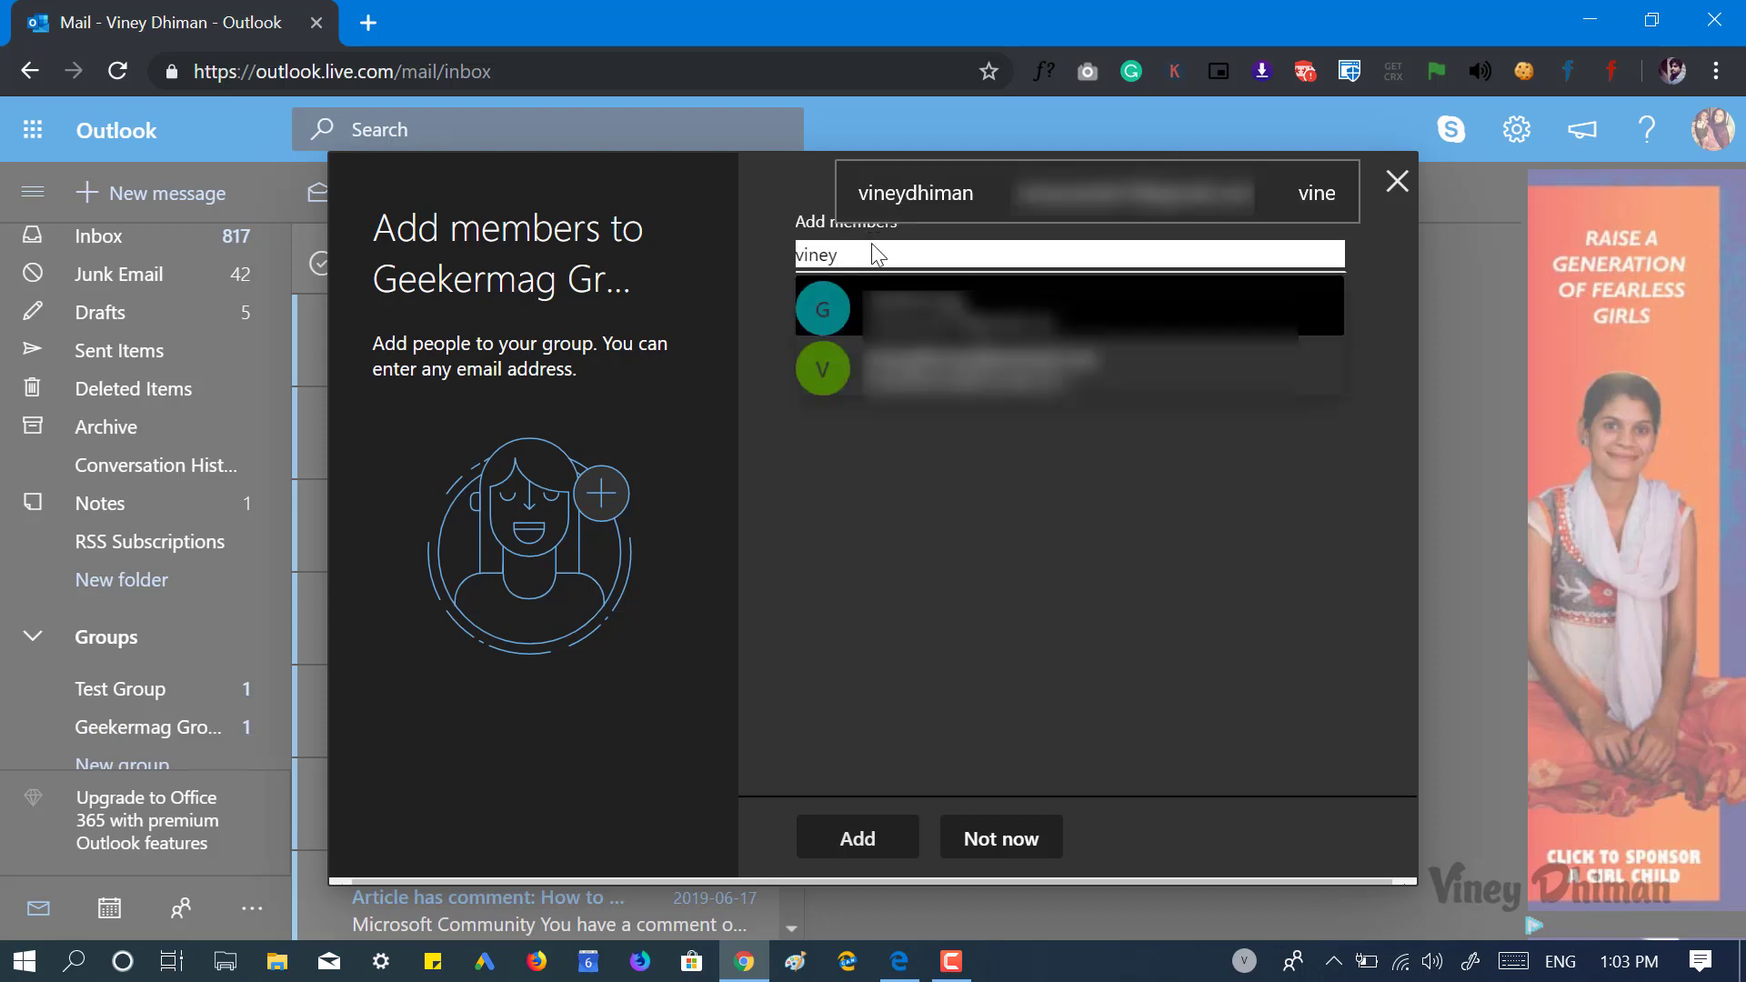
key("Return")
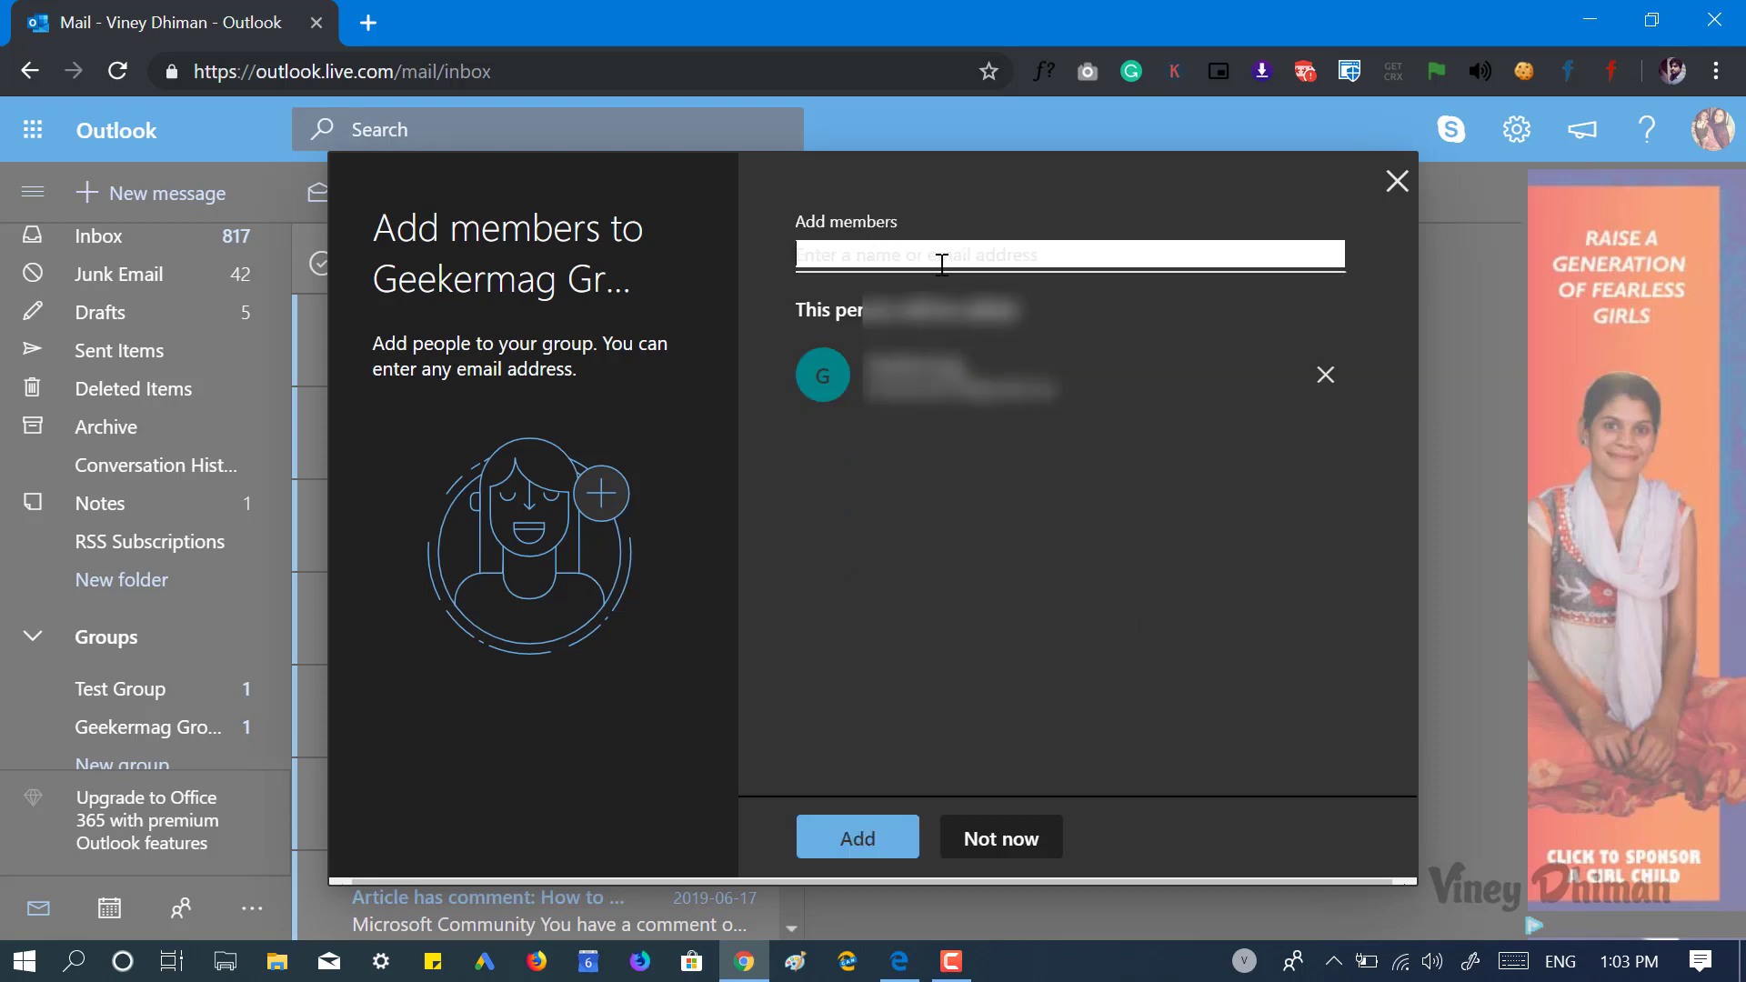
type("geek")
left_click(933, 307)
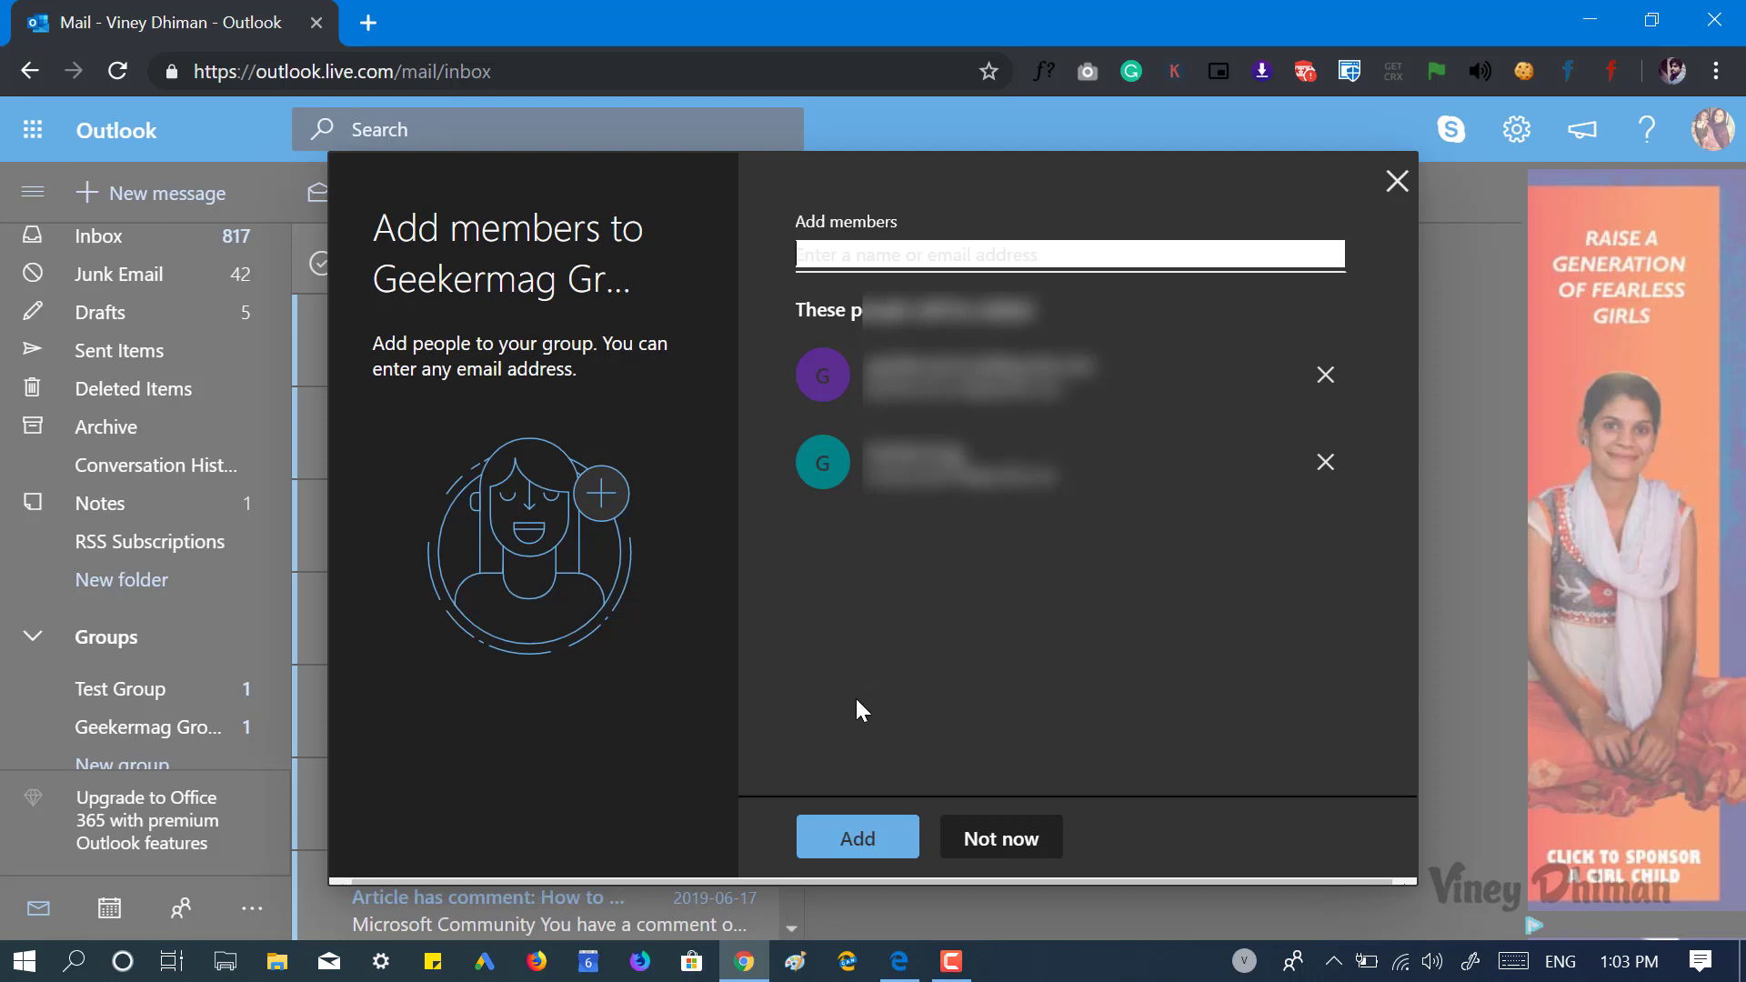
left_click(854, 839)
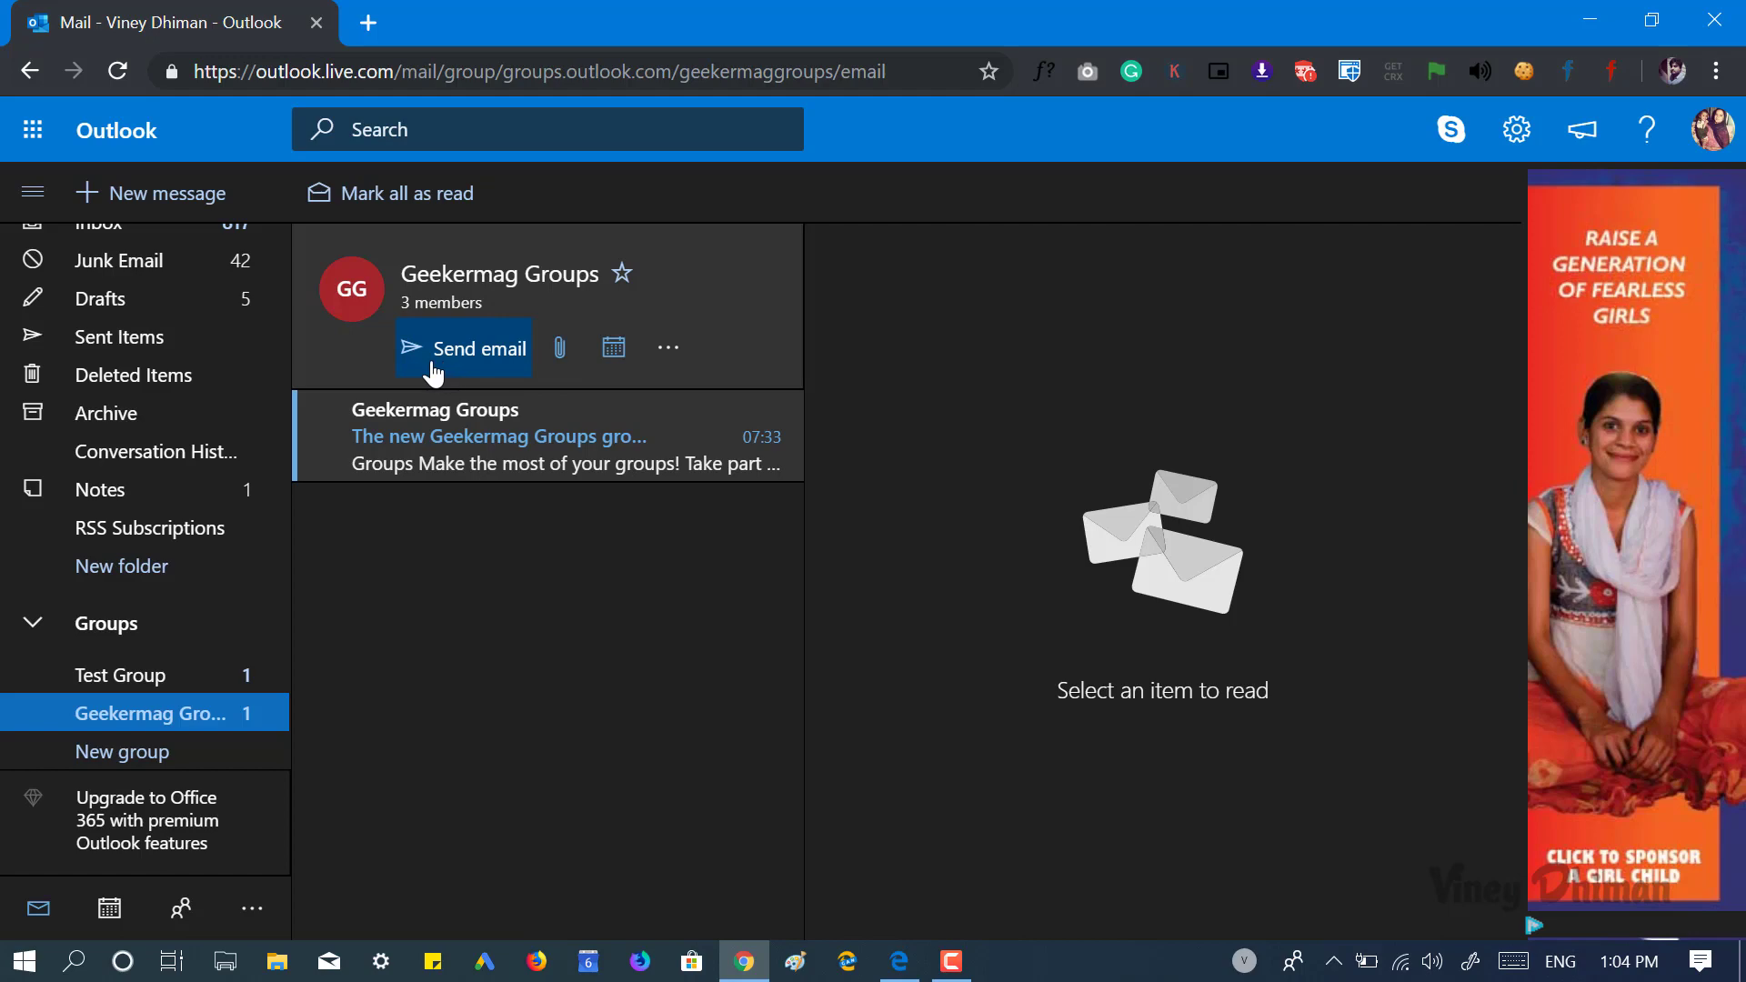
Close the accidentally opened group calendar and show the group header's more options.
left_click(615, 368)
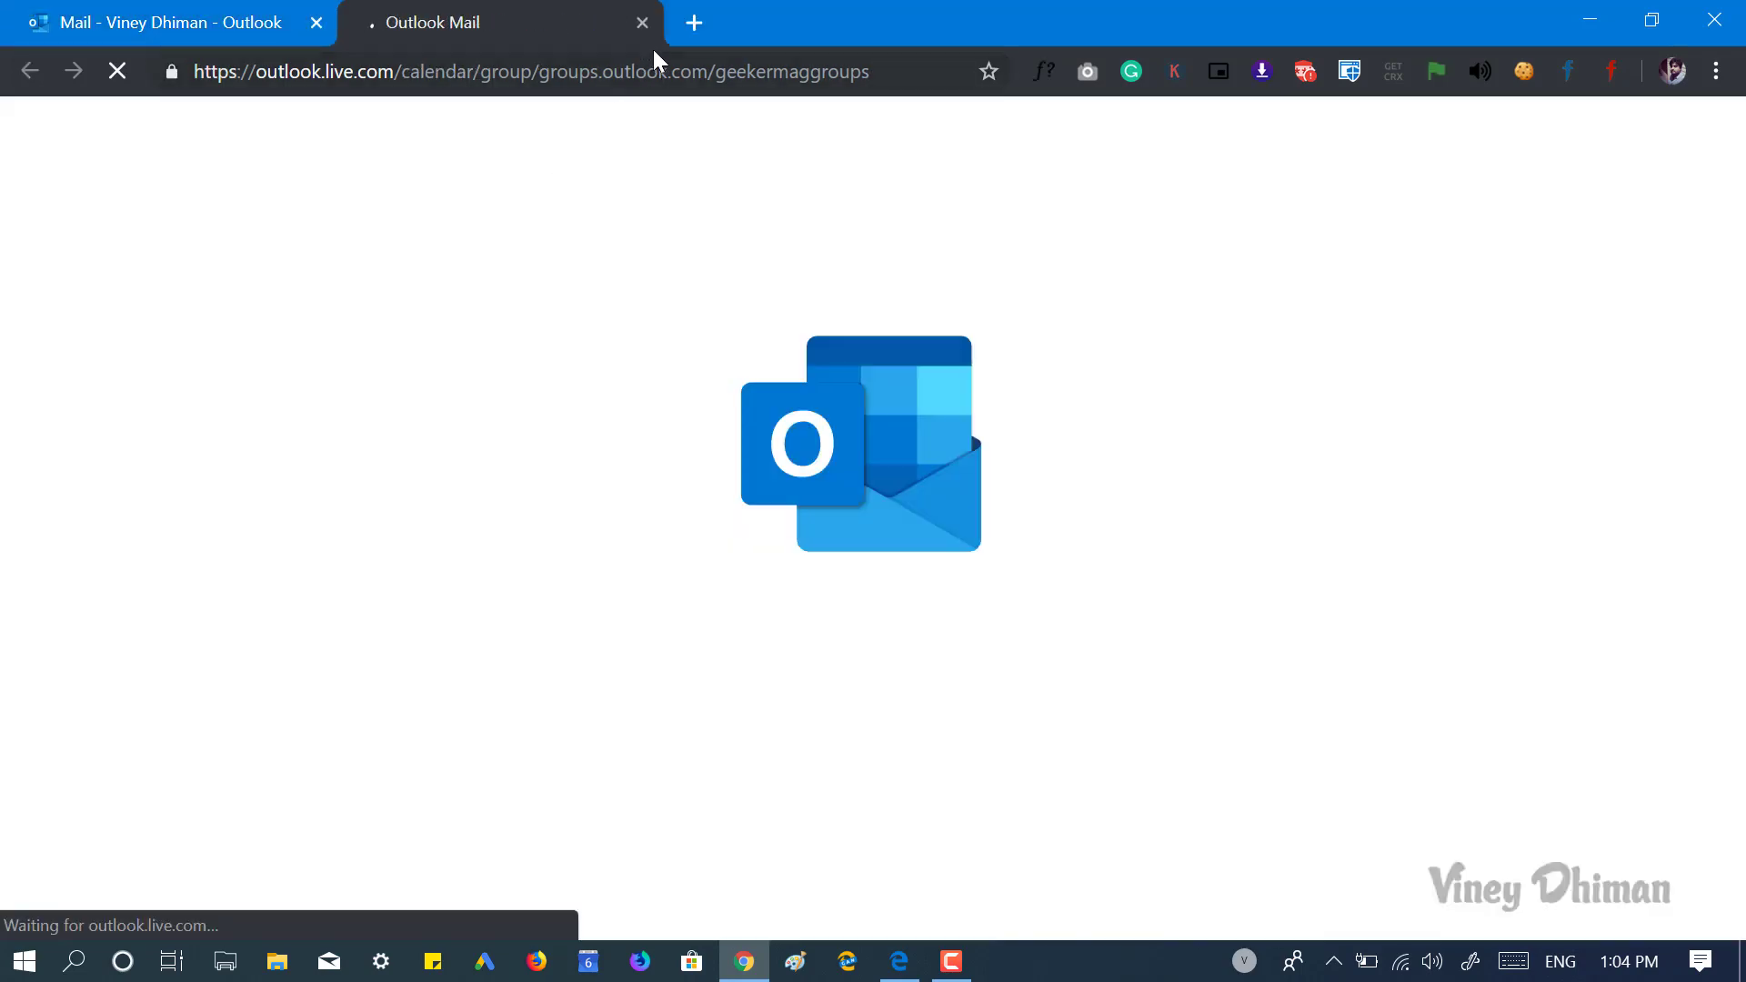
left_click(646, 25)
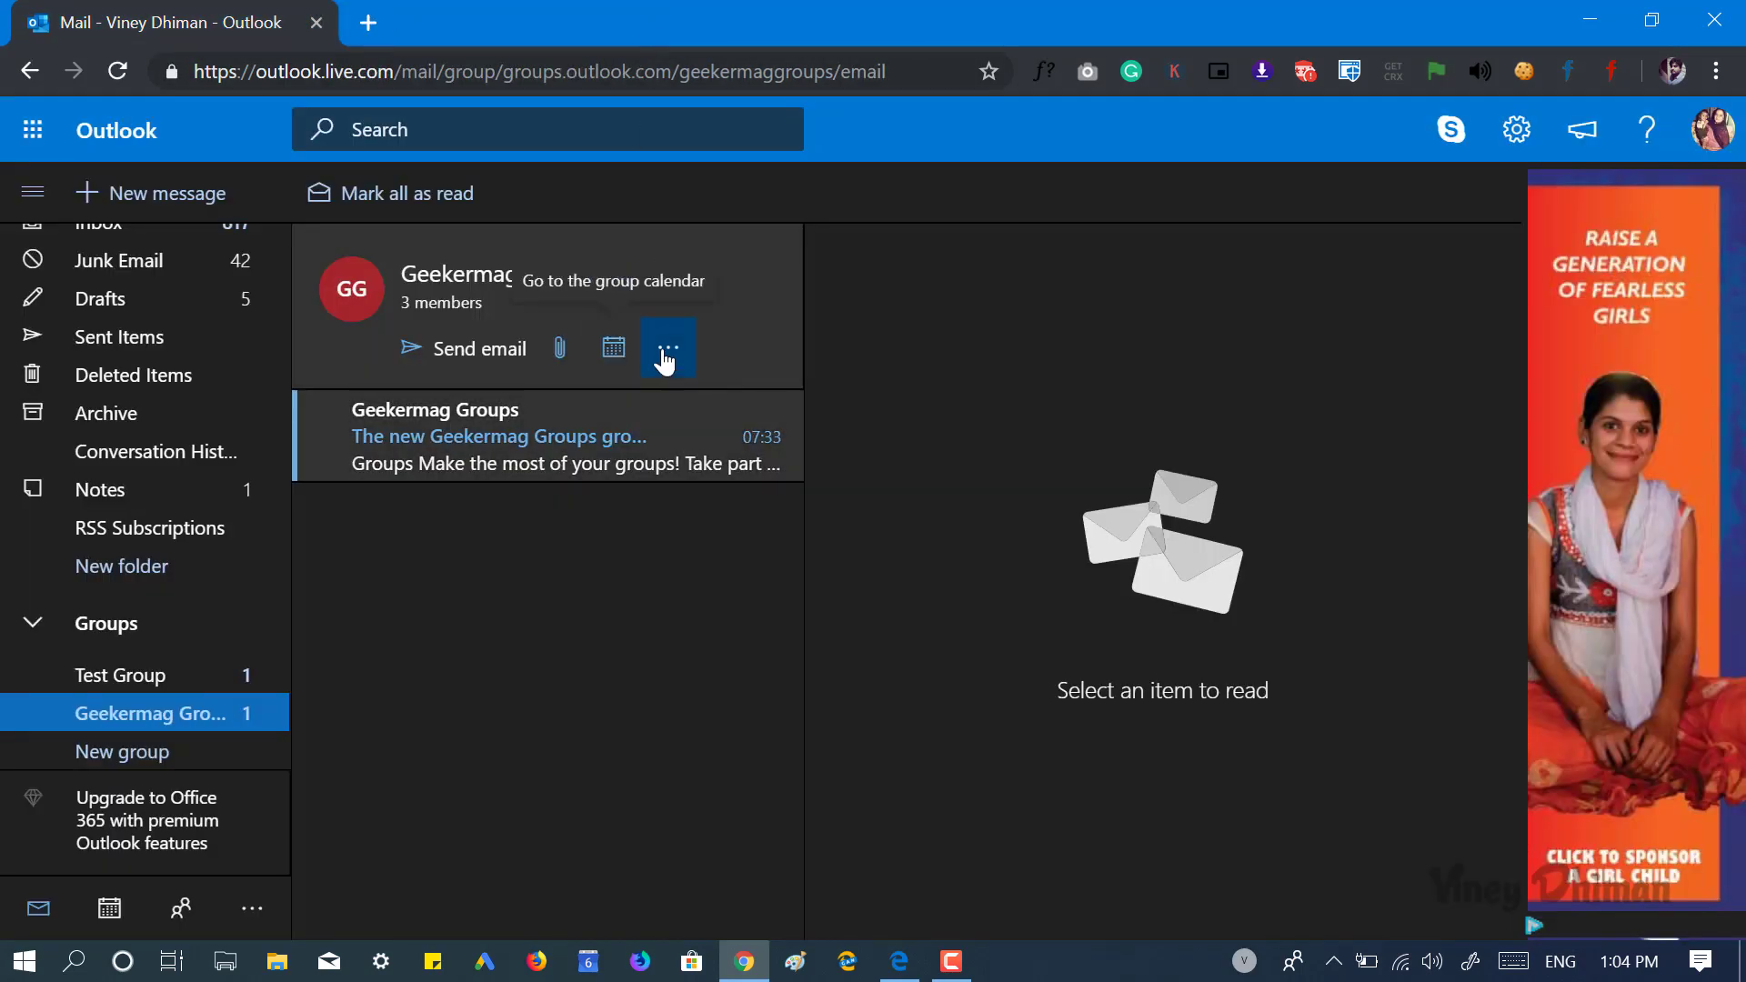
left_click(666, 350)
Open the Geekermag Groups settings panel, then close it again.
left_click(723, 421)
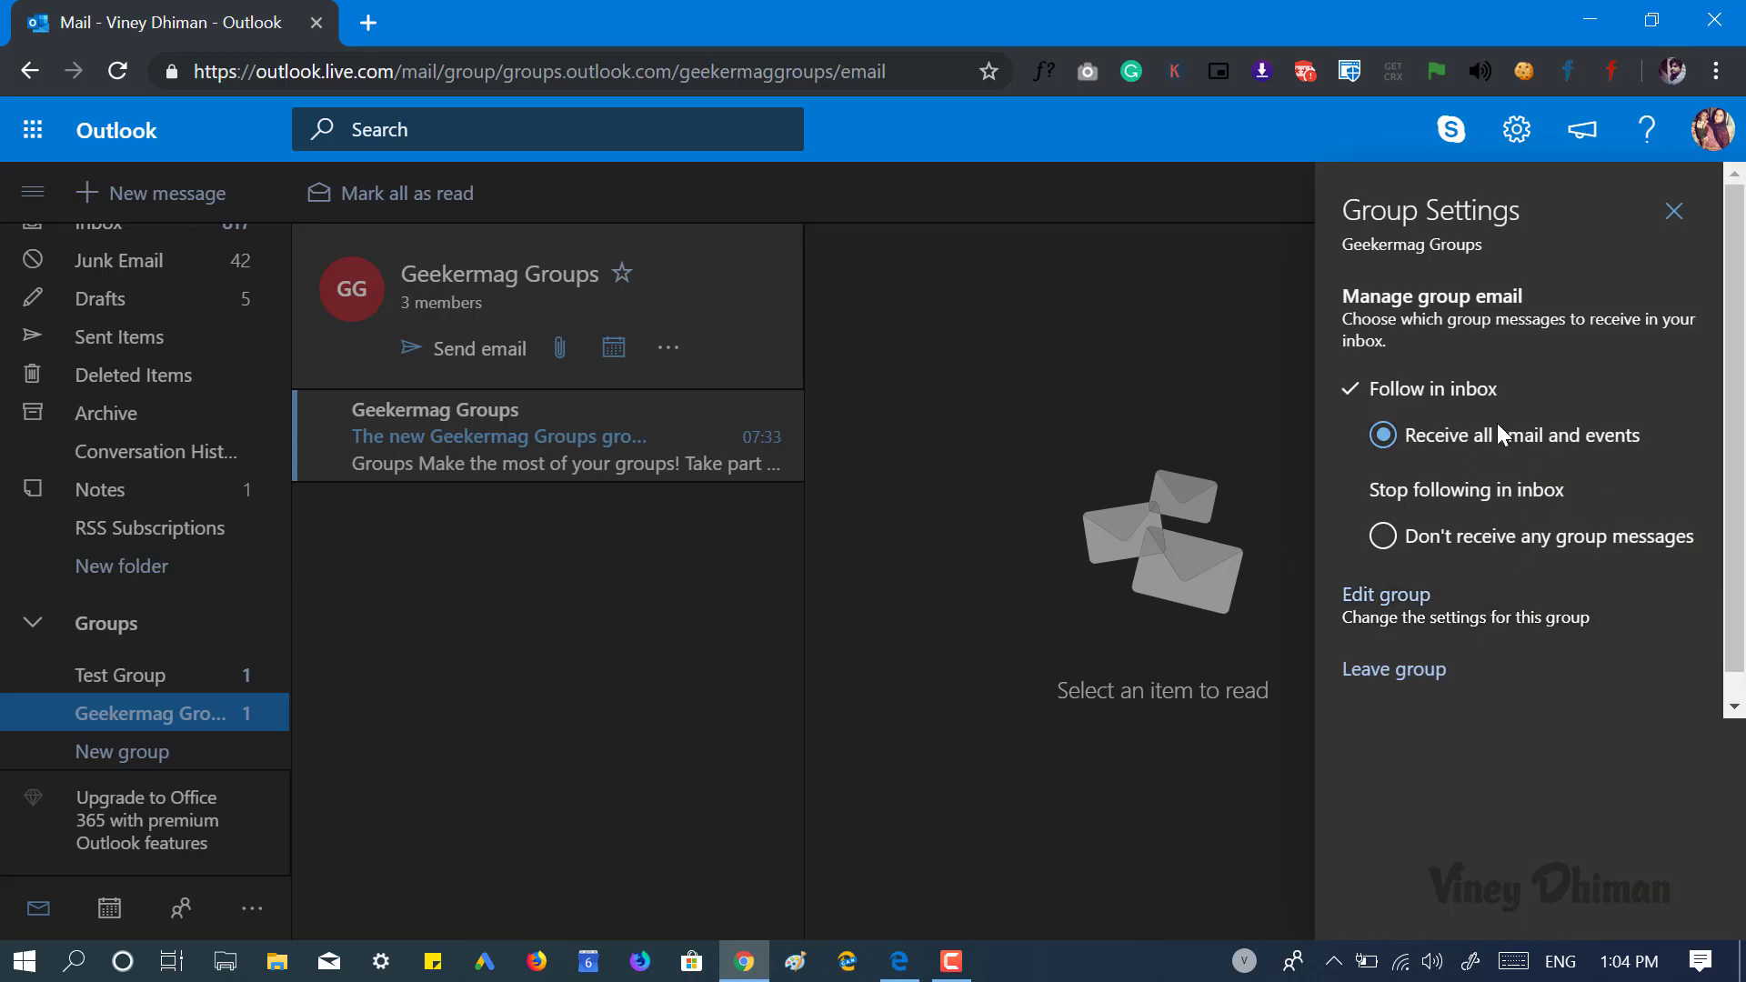
left_click(1673, 212)
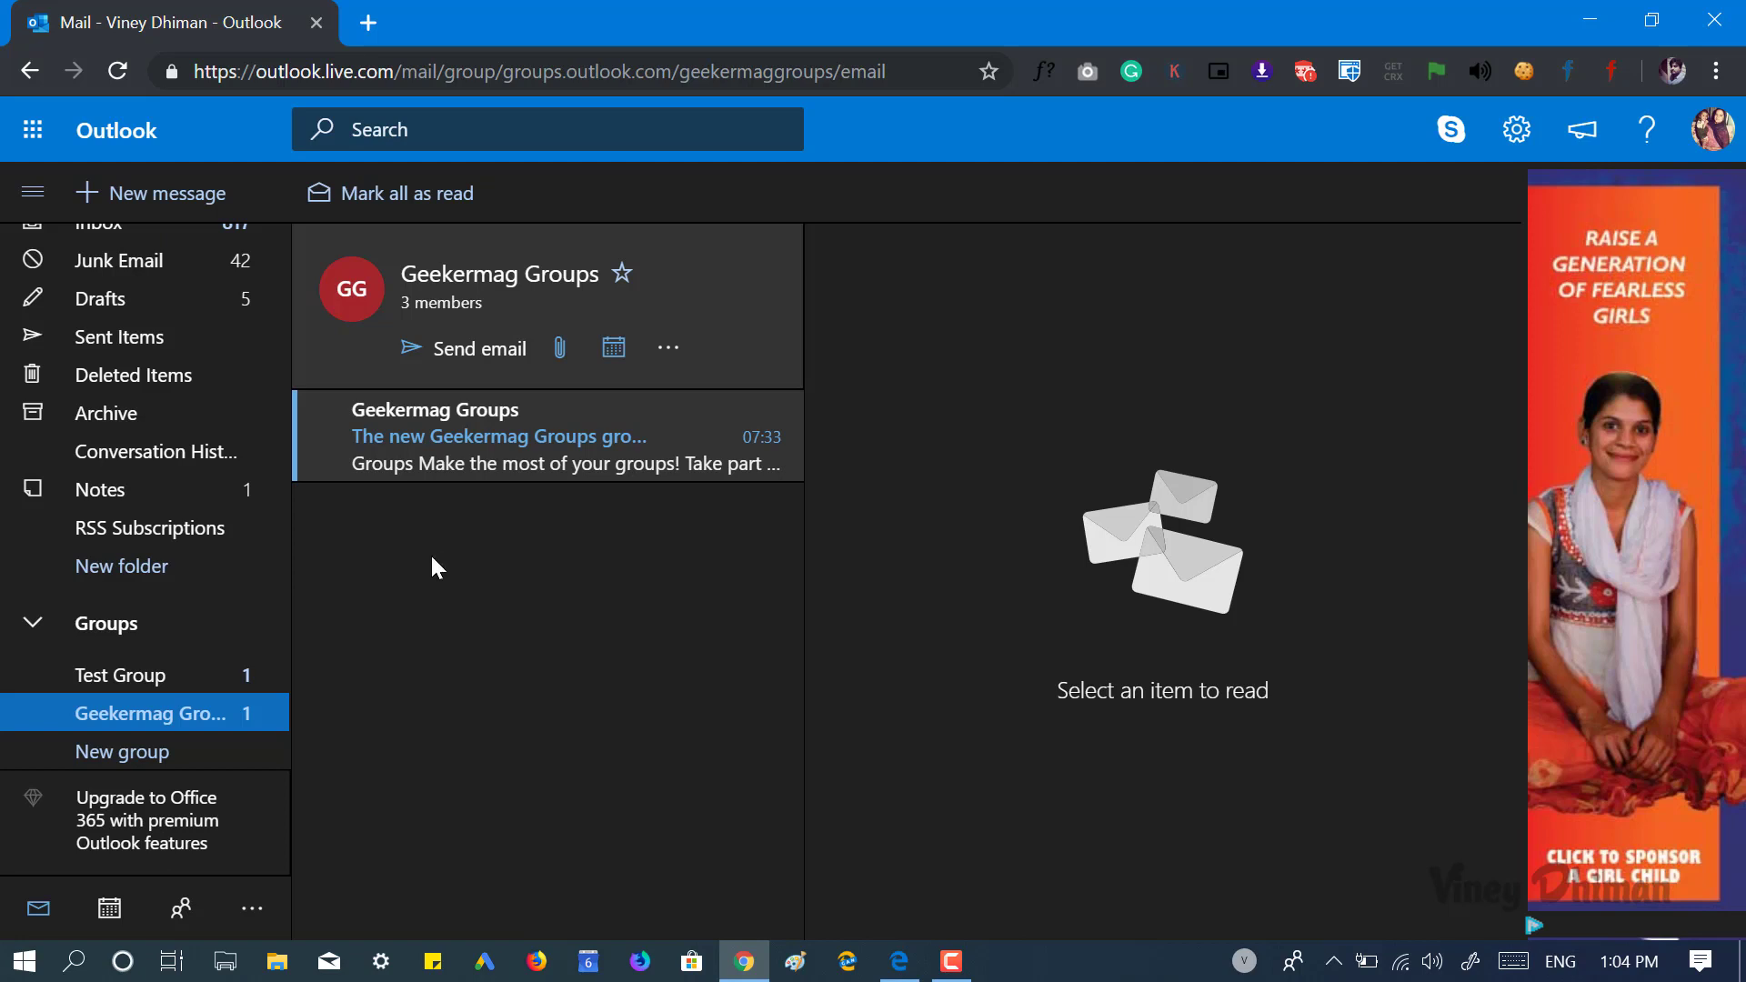
Open the Geekermag Groups card and choose Edit group from its more-options menu.
left_click(467, 291)
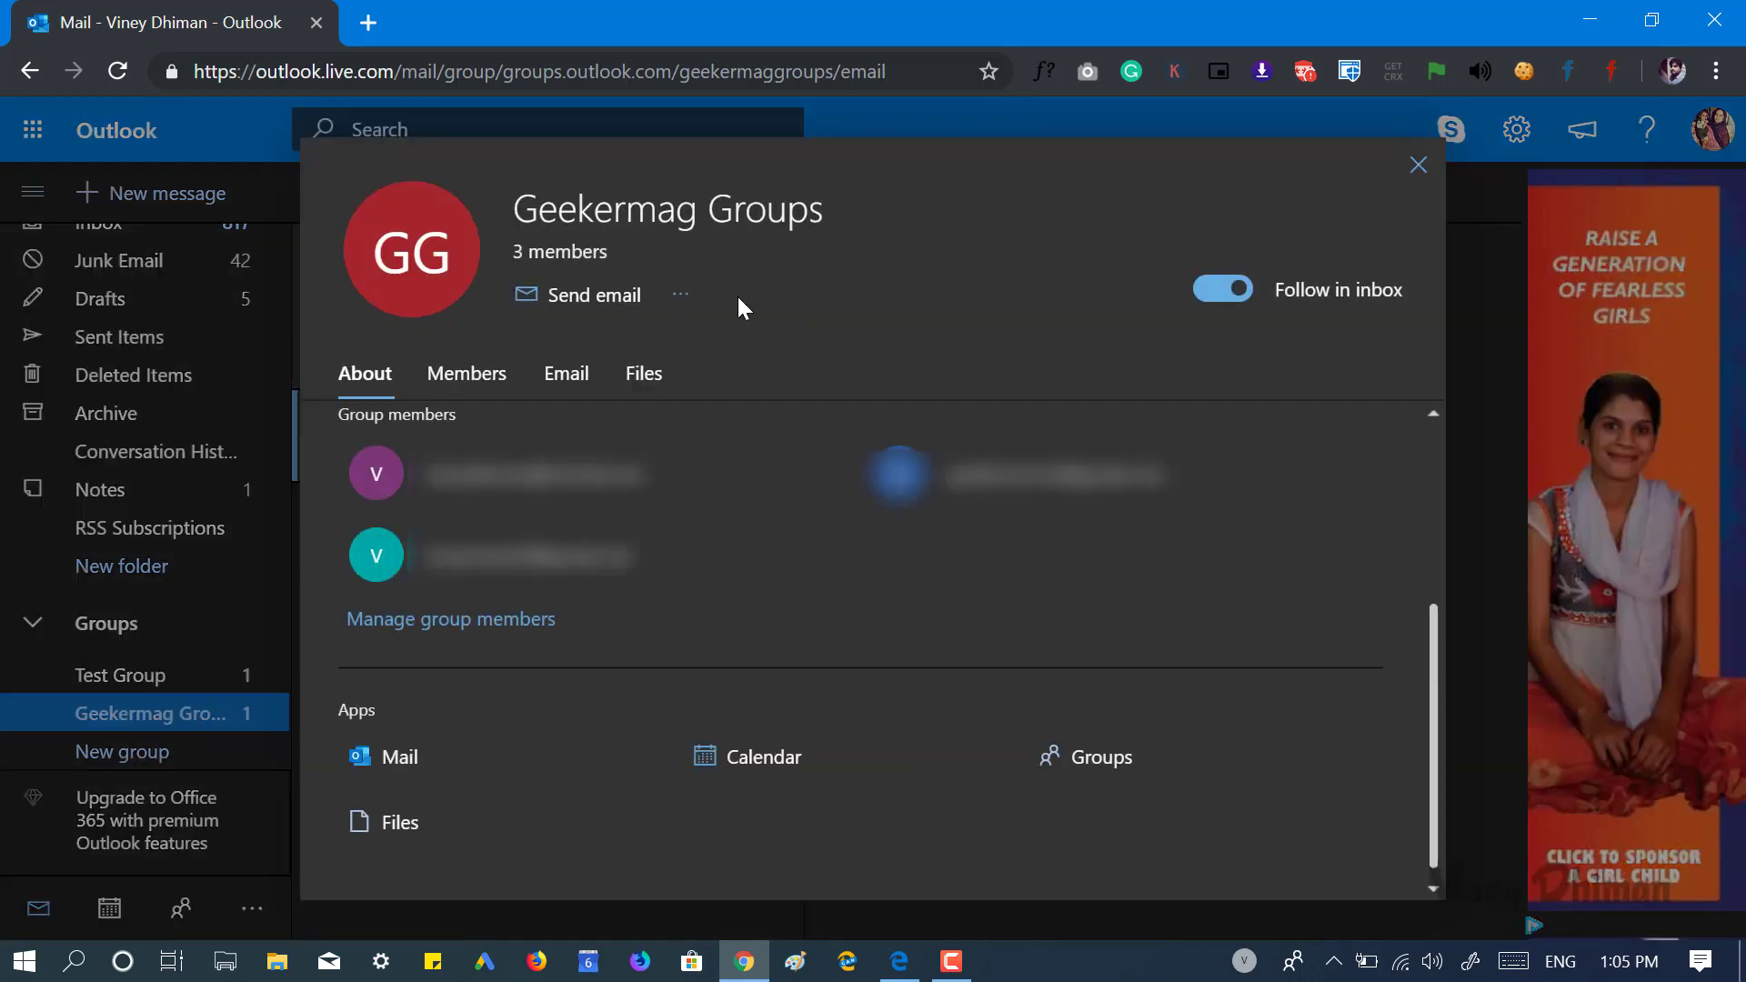
left_click(678, 300)
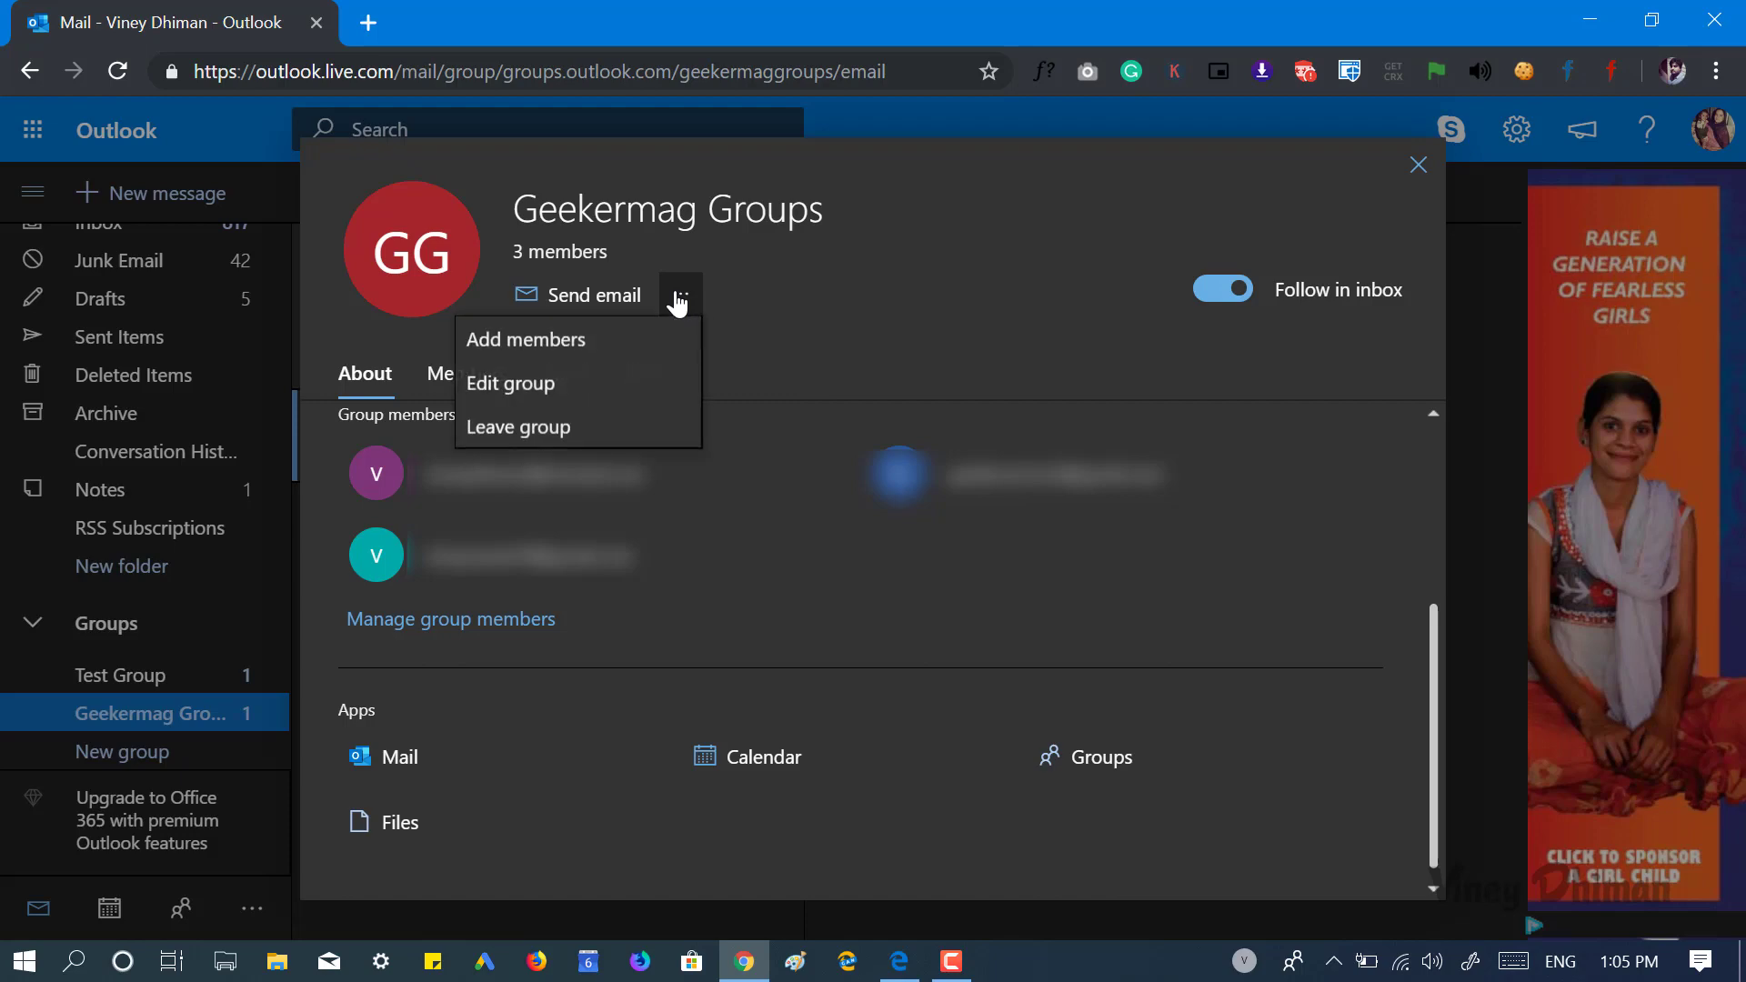
left_click(600, 400)
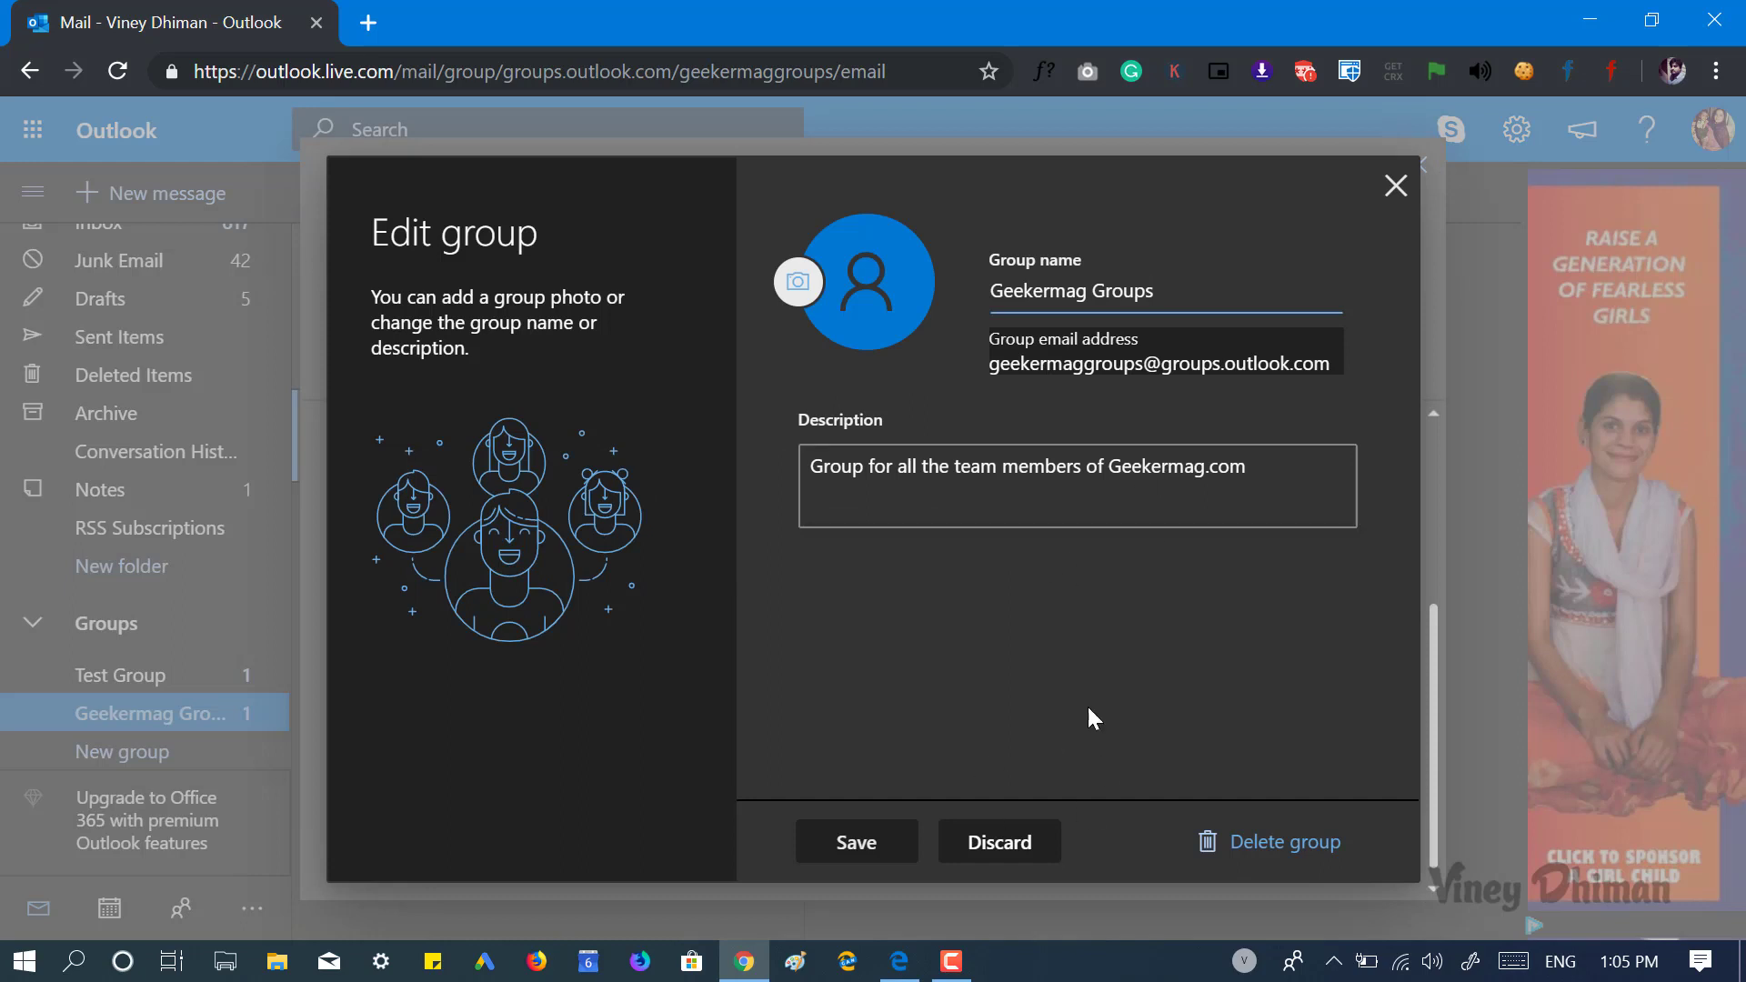
Delete Geekermag Groups, acknowledging that all group content will be deleted.
left_click(1267, 846)
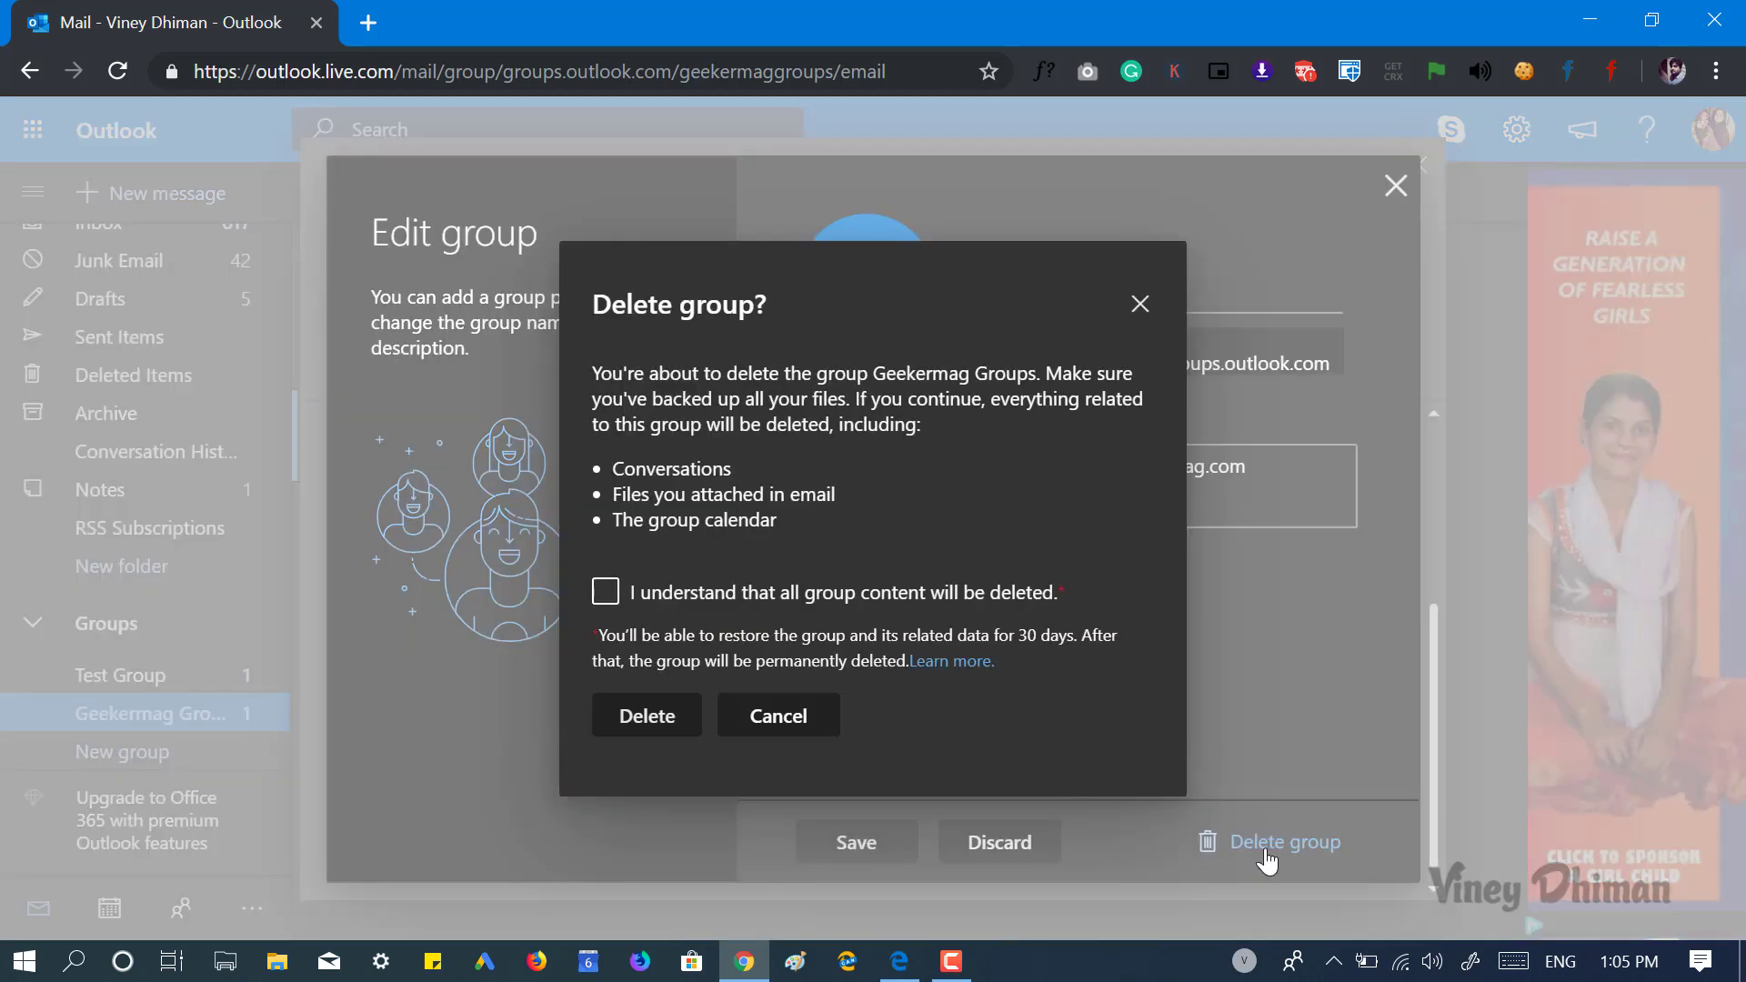
left_click(602, 601)
left_click(605, 593)
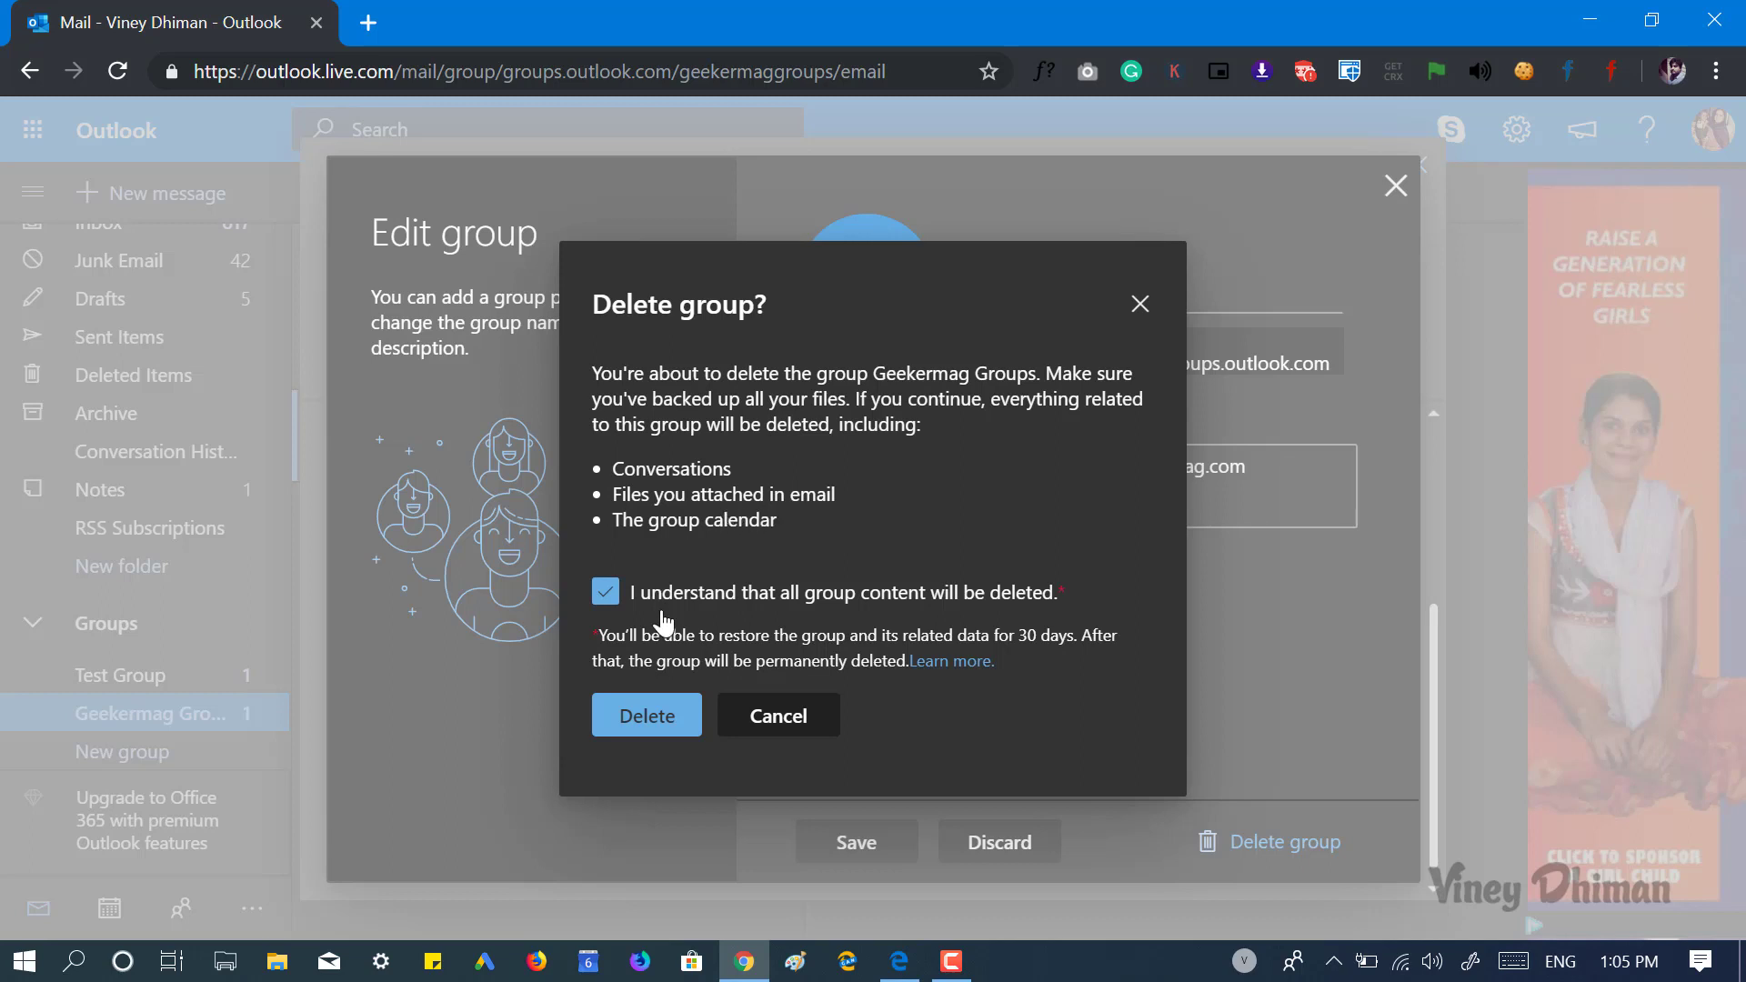
left_click(644, 729)
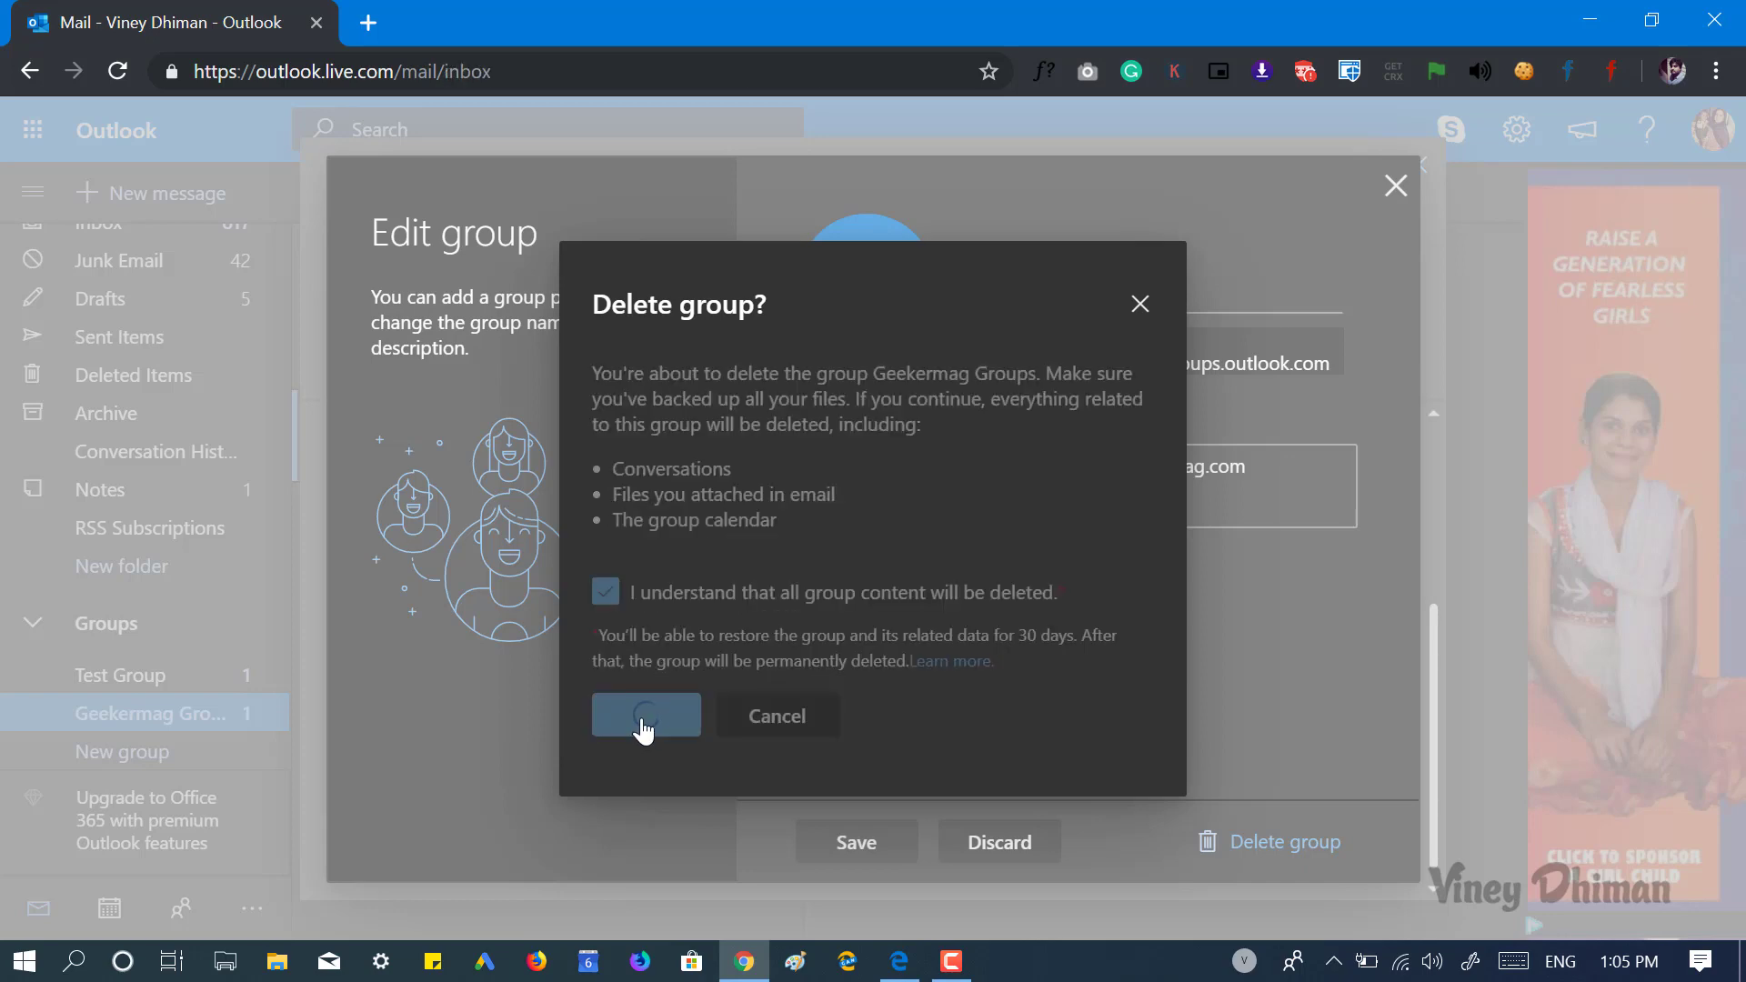